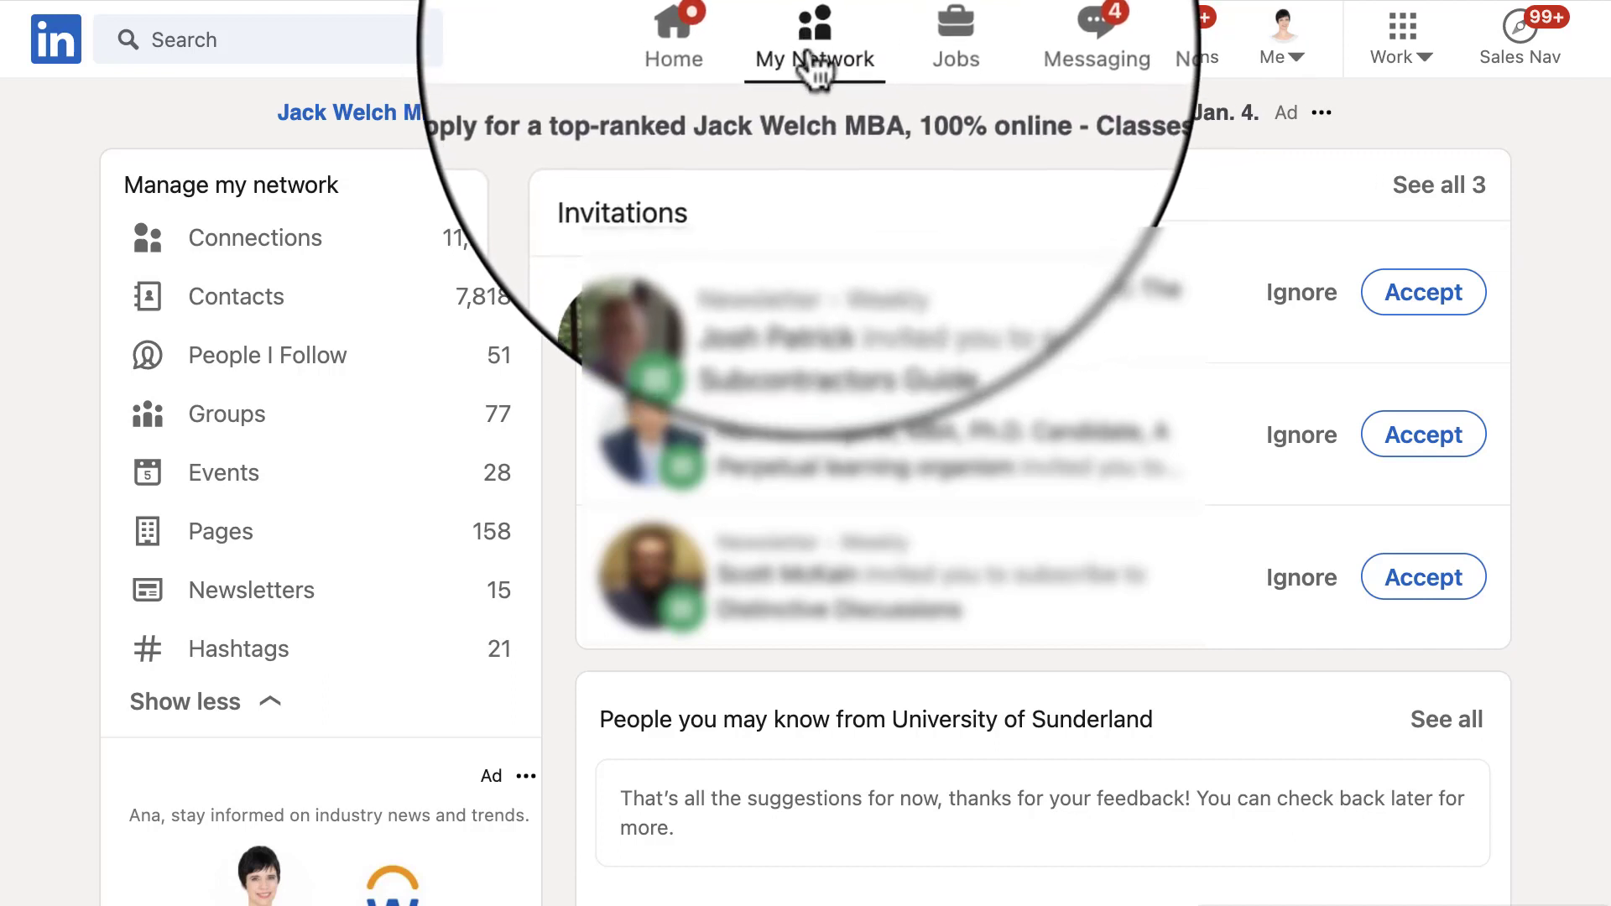
Step: Show the Newsletters list under My Network with its 15 subscribed newsletters
{"action": "left_click", "coordinate": [811, 58]}
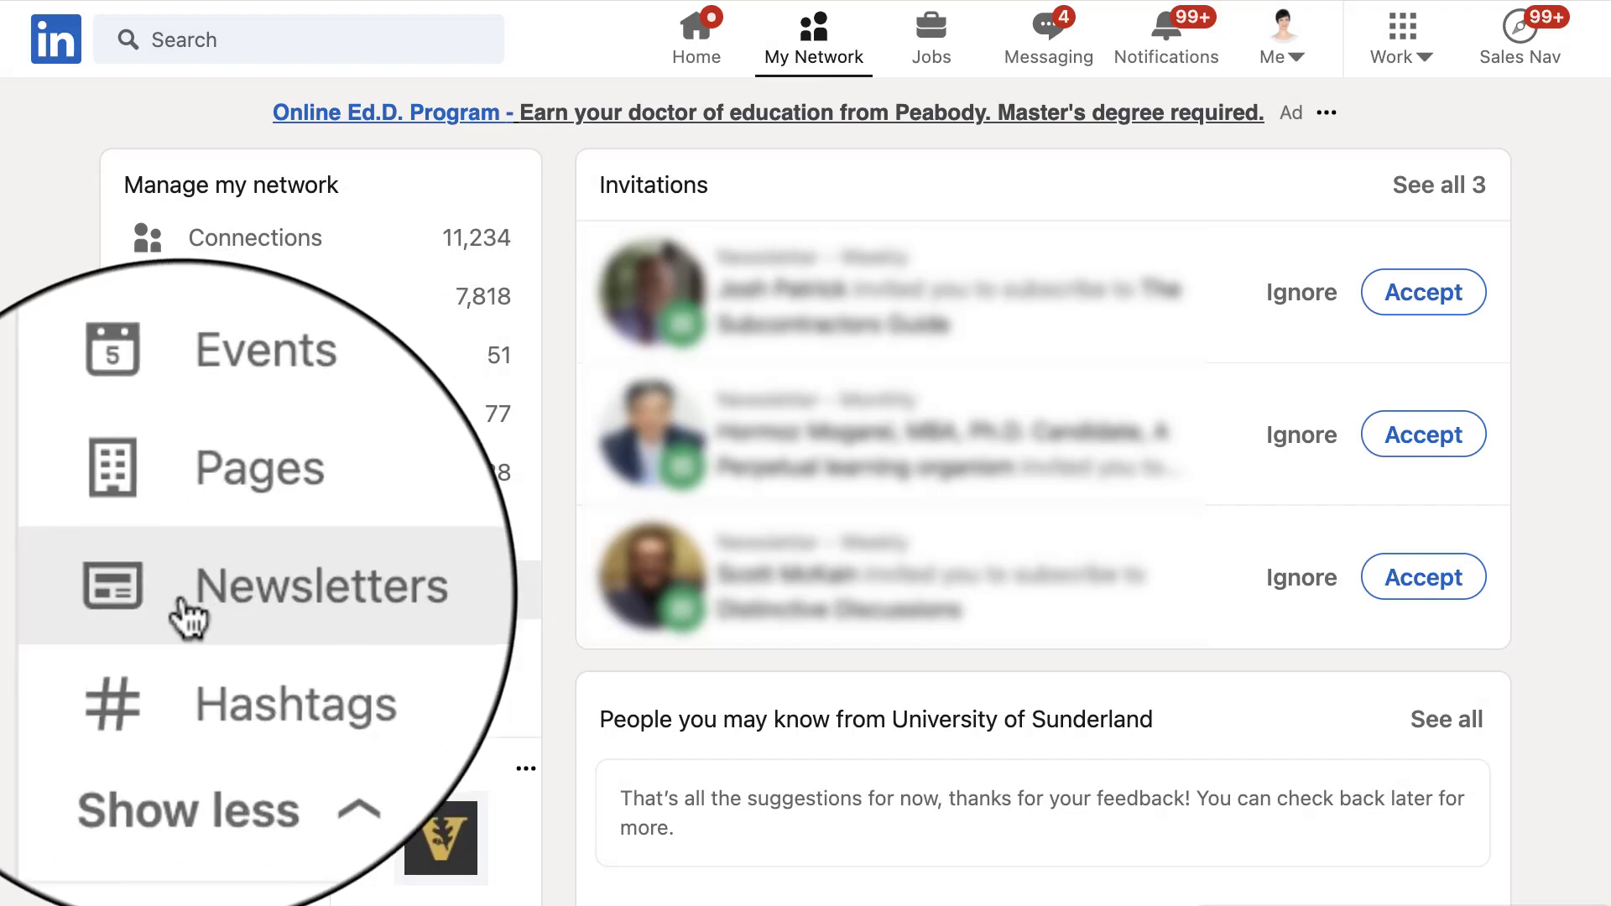
{"action": "left_click", "coordinate": [225, 619]}
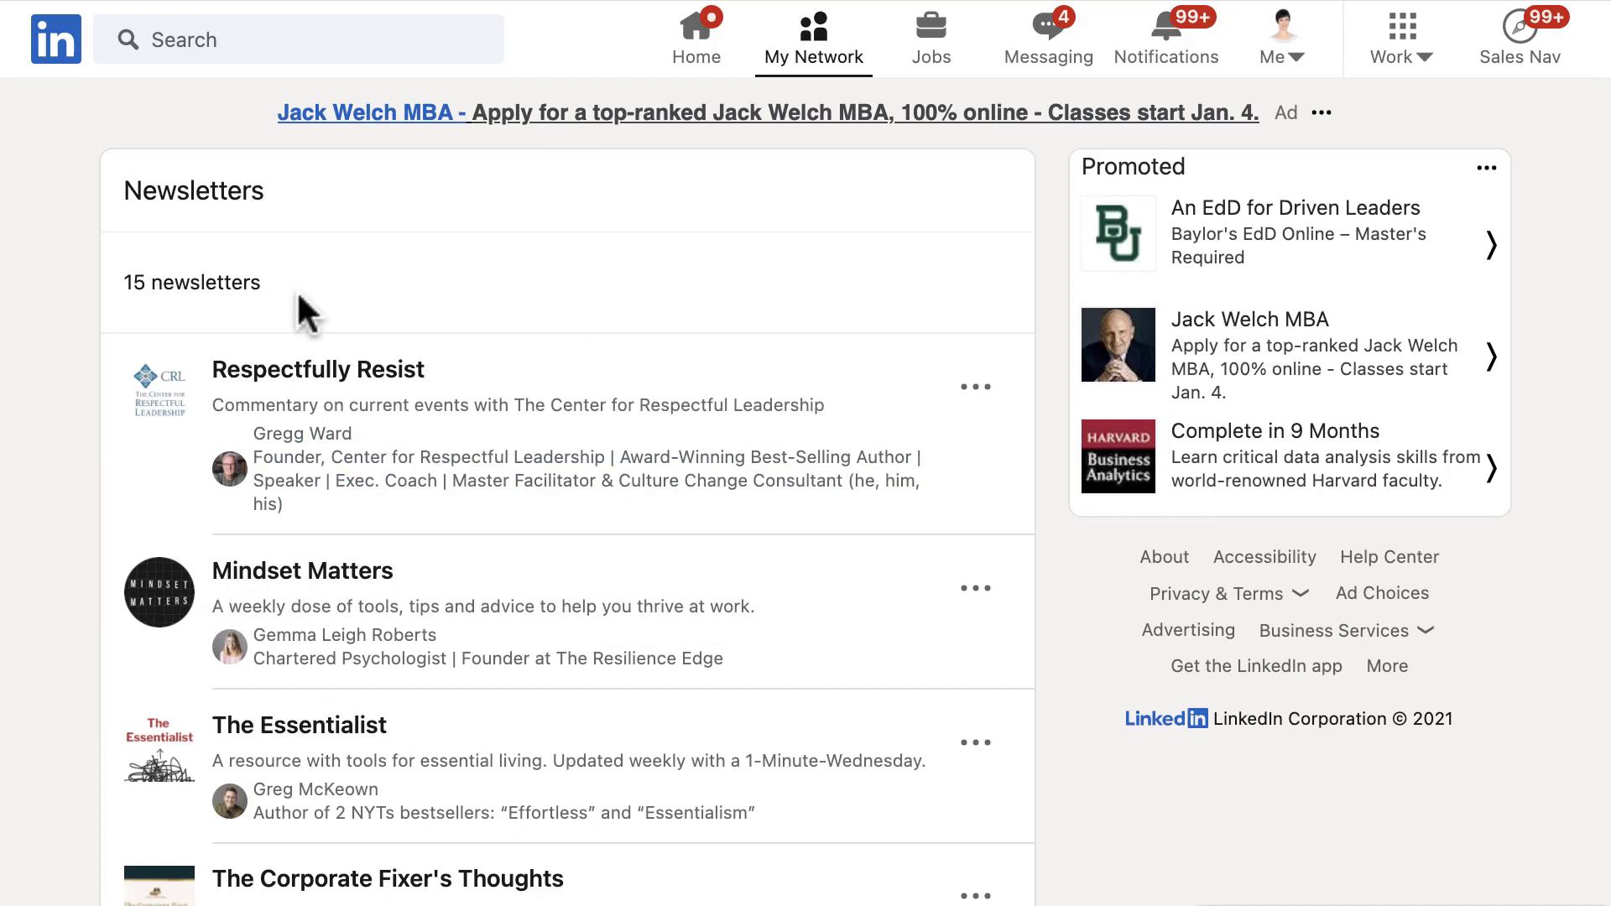
{"action": "scroll", "coordinate": [299, 294], "scroll_direction": "down", "scroll_amount": 2}
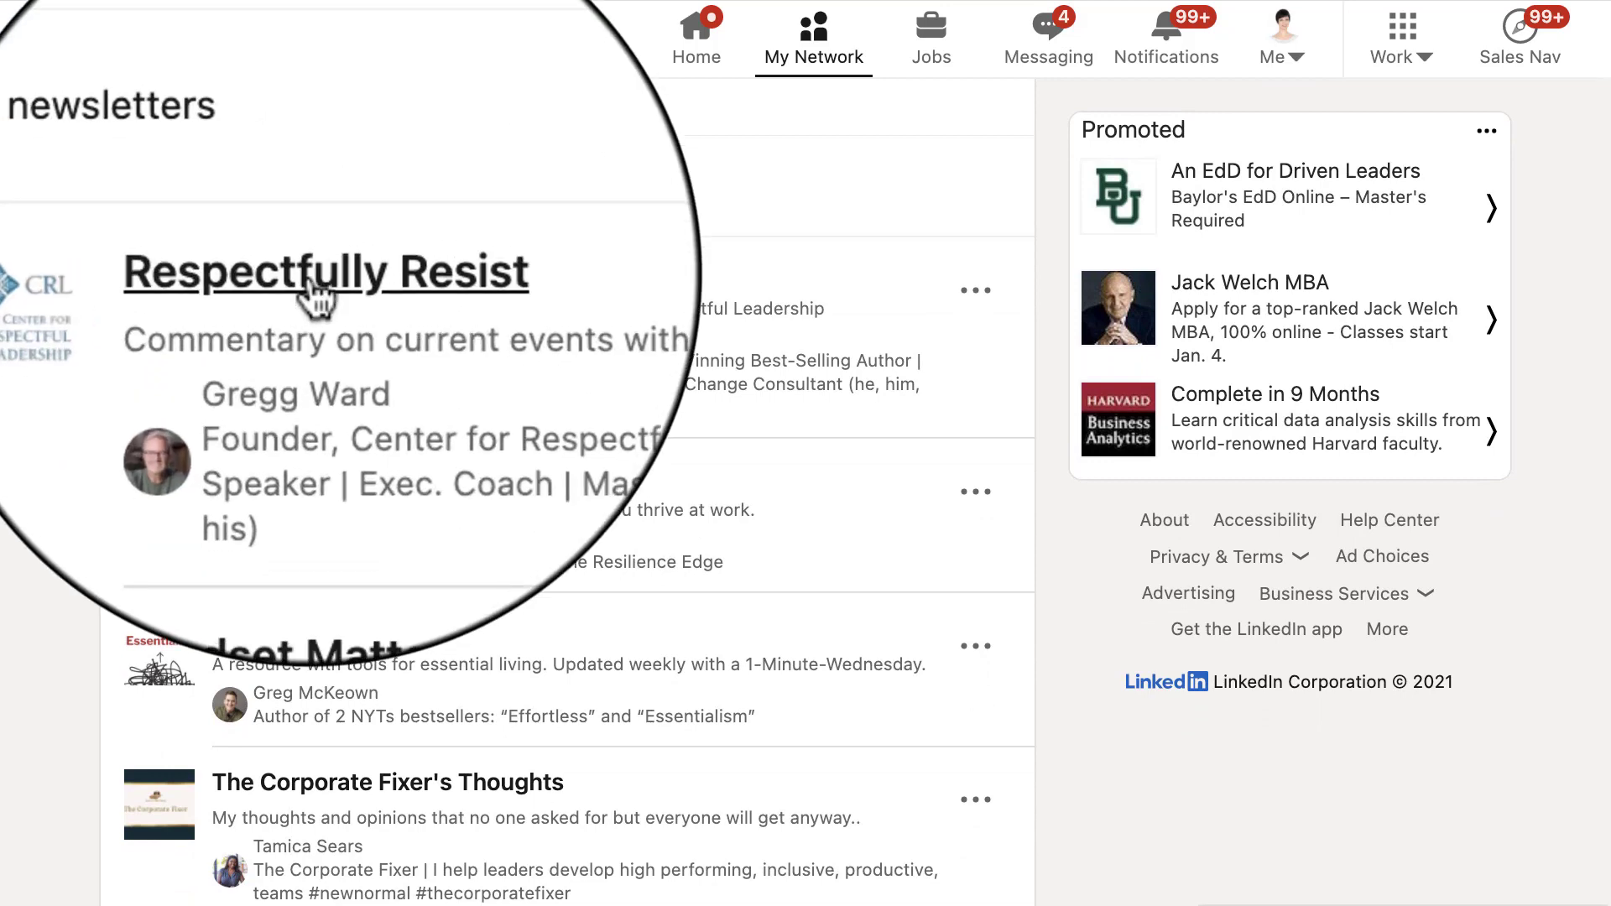
Step: Browse the Respectfully Resist newsletter's editions, then head back toward the network page
{"action": "left_click", "coordinate": [313, 291]}
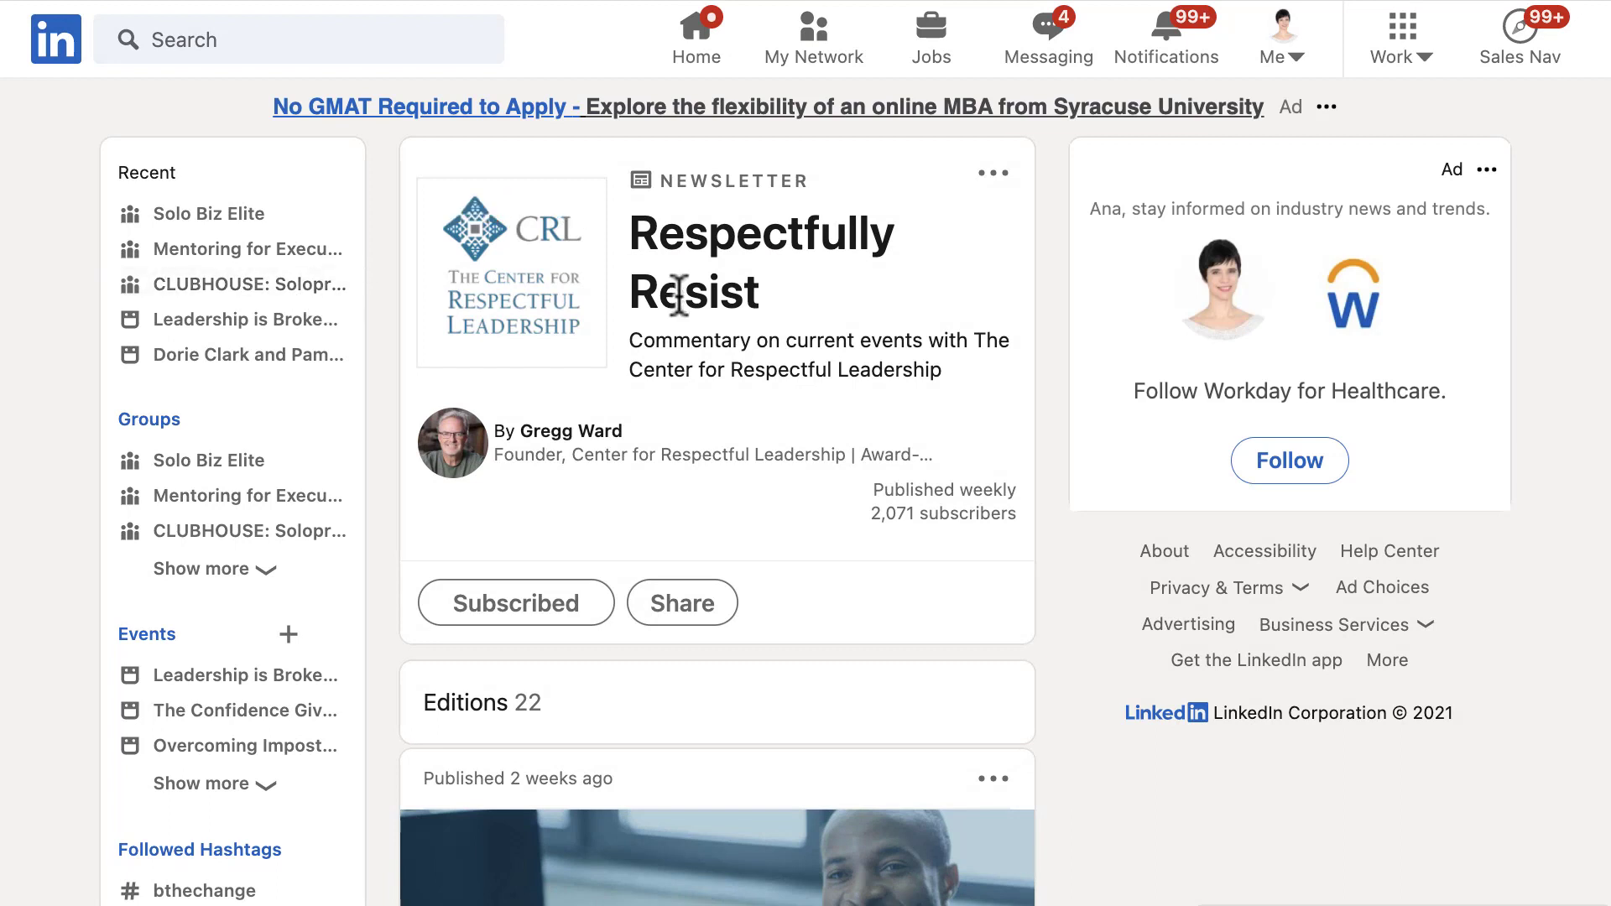
{"action": "scroll", "coordinate": [697, 339], "scroll_direction": "down", "scroll_amount": 5}
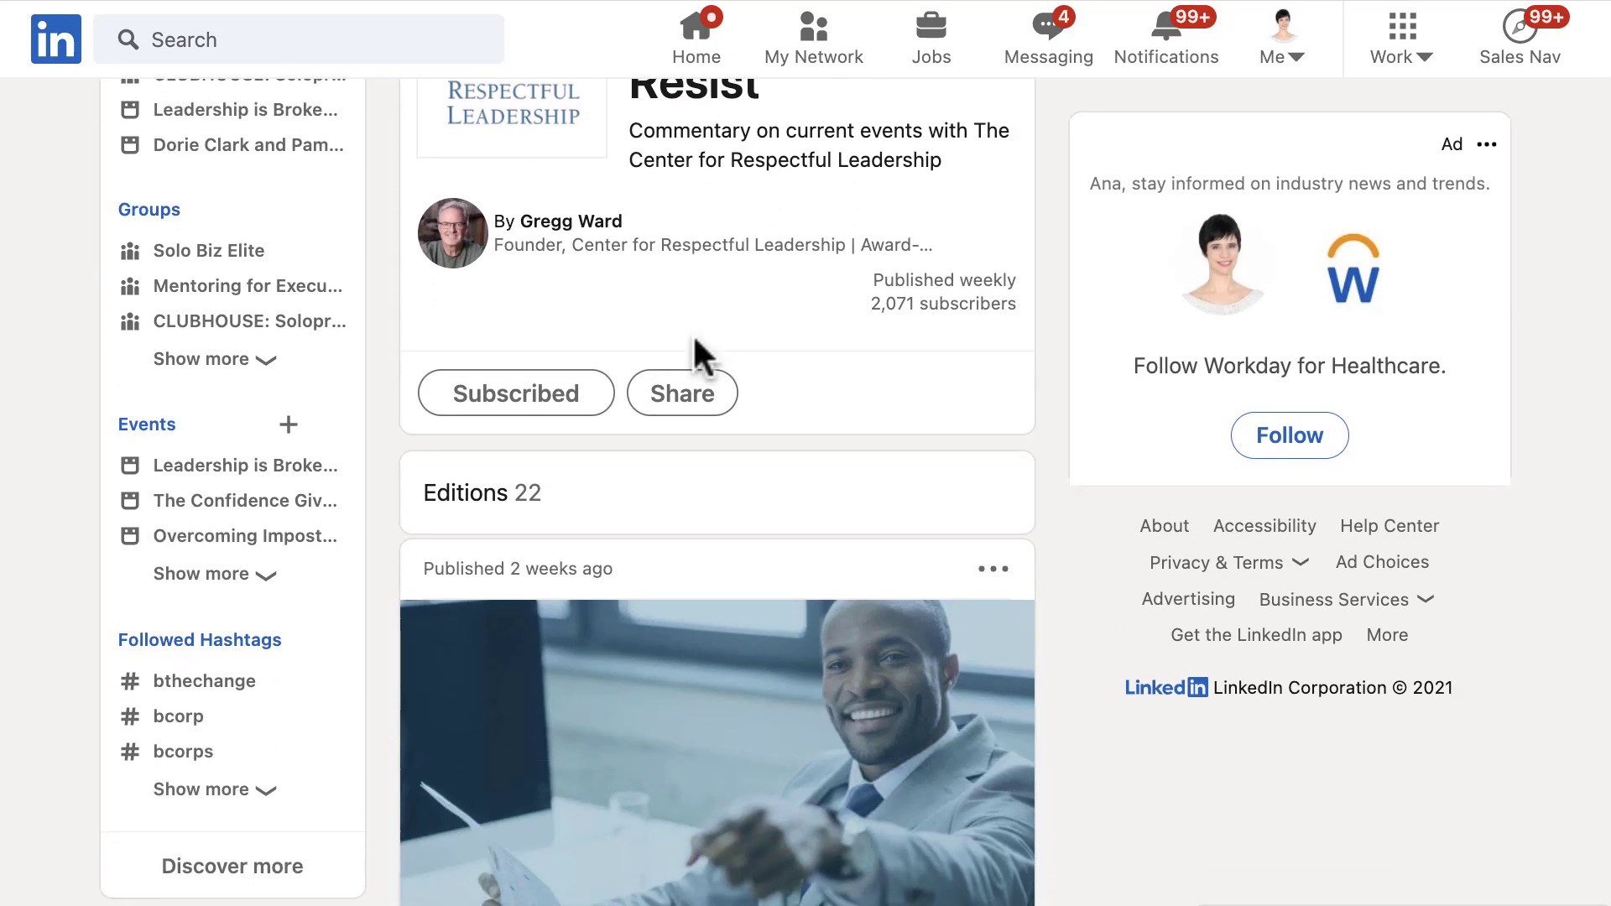
{"action": "scroll", "coordinate": [695, 343], "scroll_direction": "down", "scroll_amount": 7}
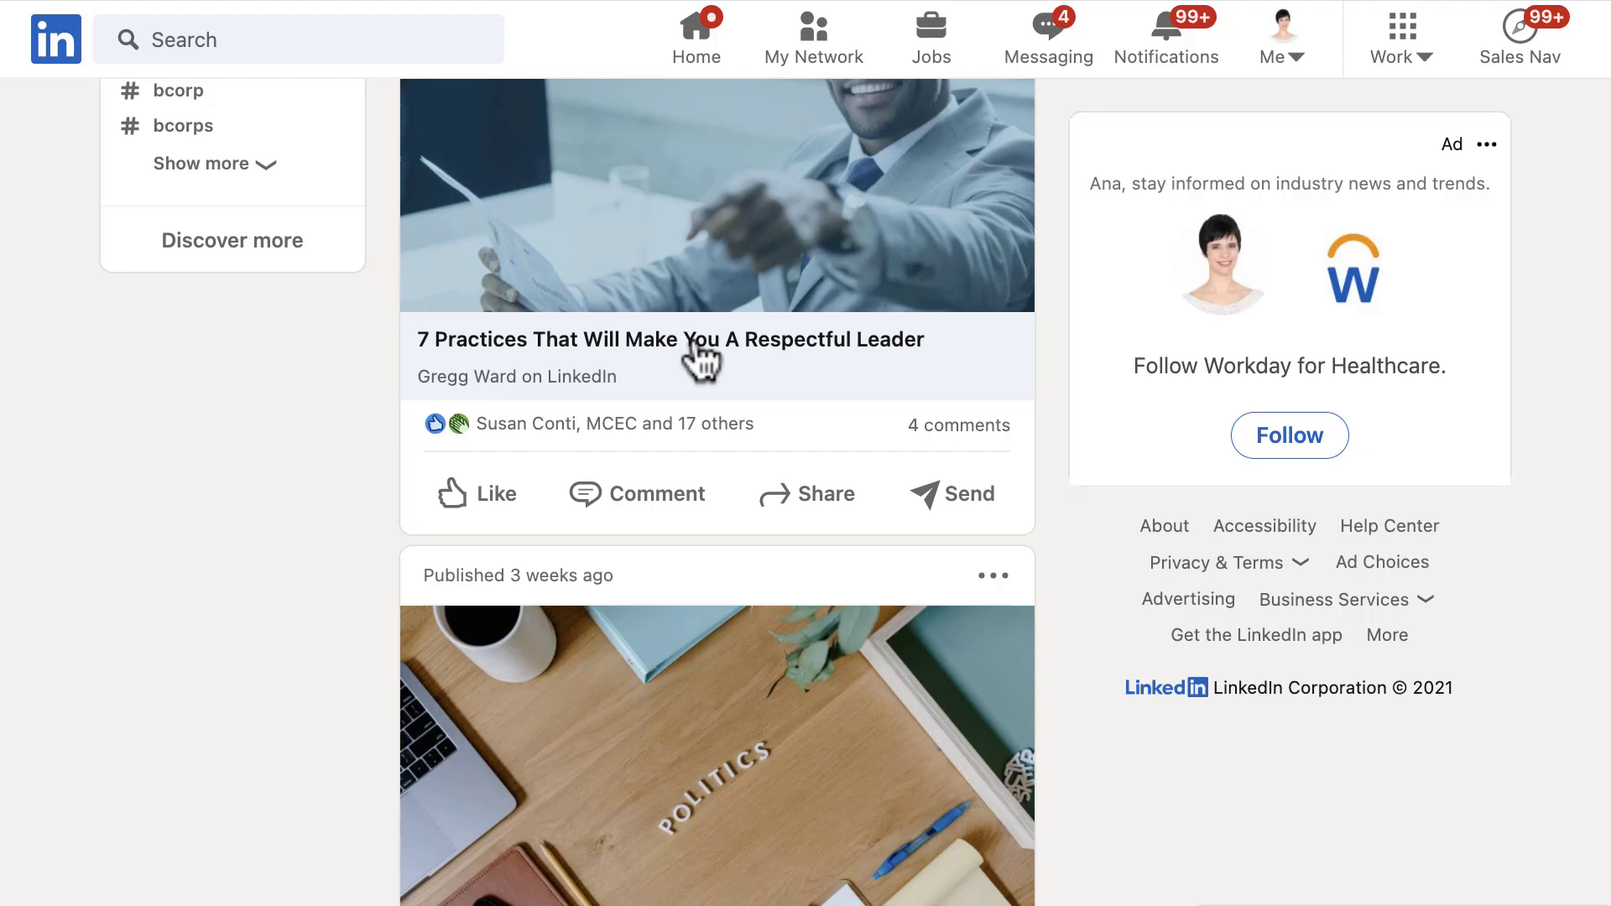
{"action": "scroll", "coordinate": [700, 357], "scroll_direction": "up", "scroll_amount": 7}
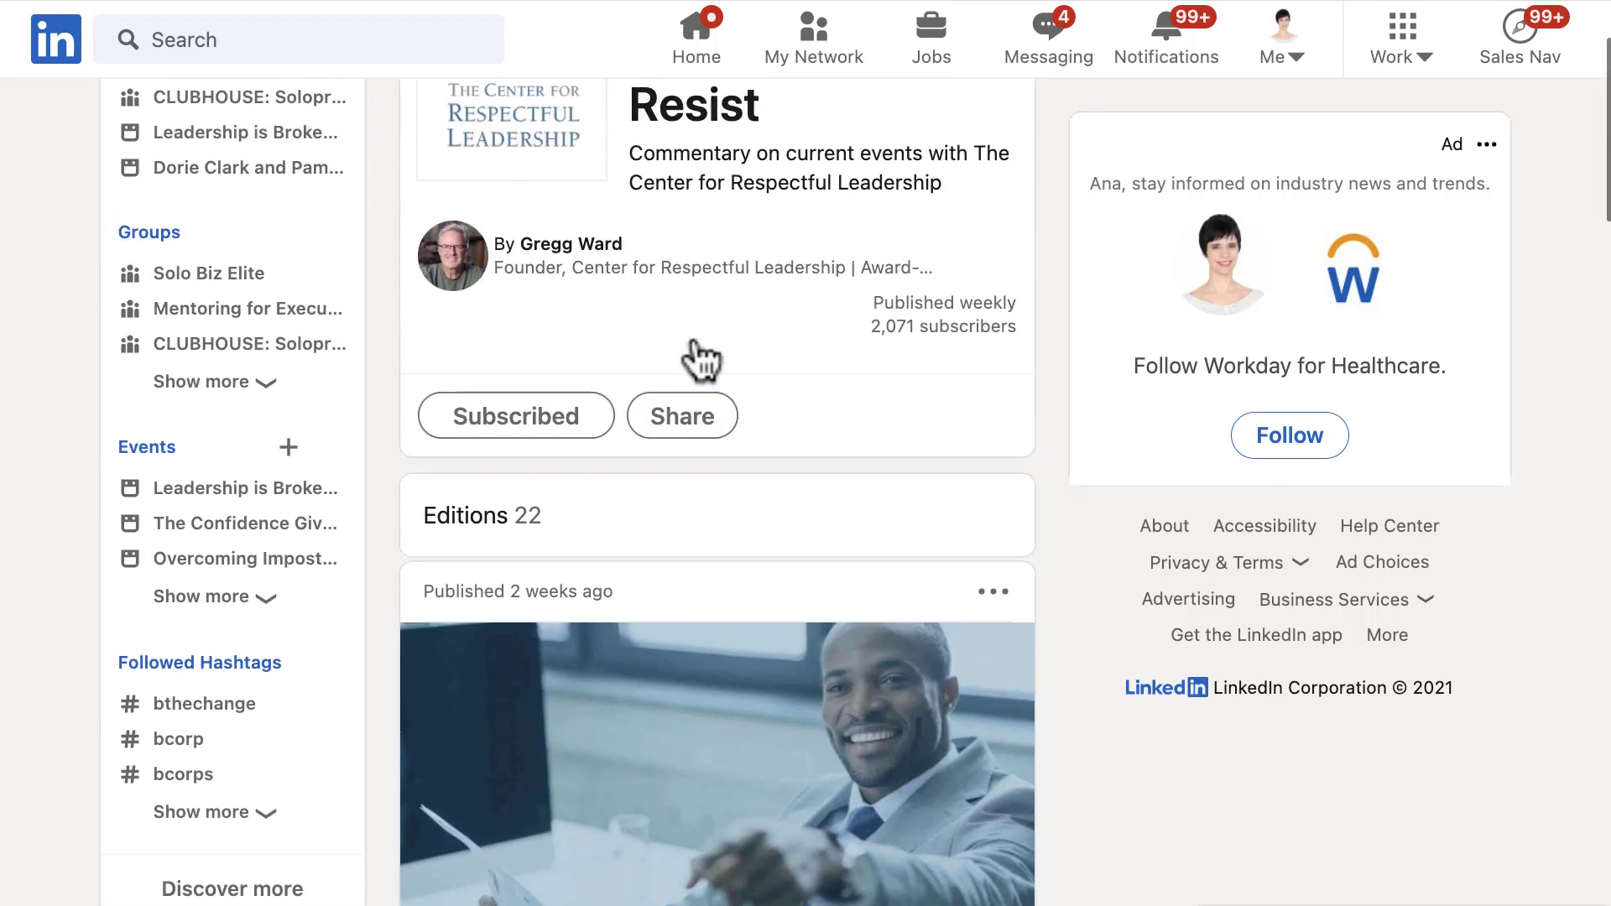
{"action": "scroll", "coordinate": [692, 334], "scroll_direction": "up", "scroll_amount": 2}
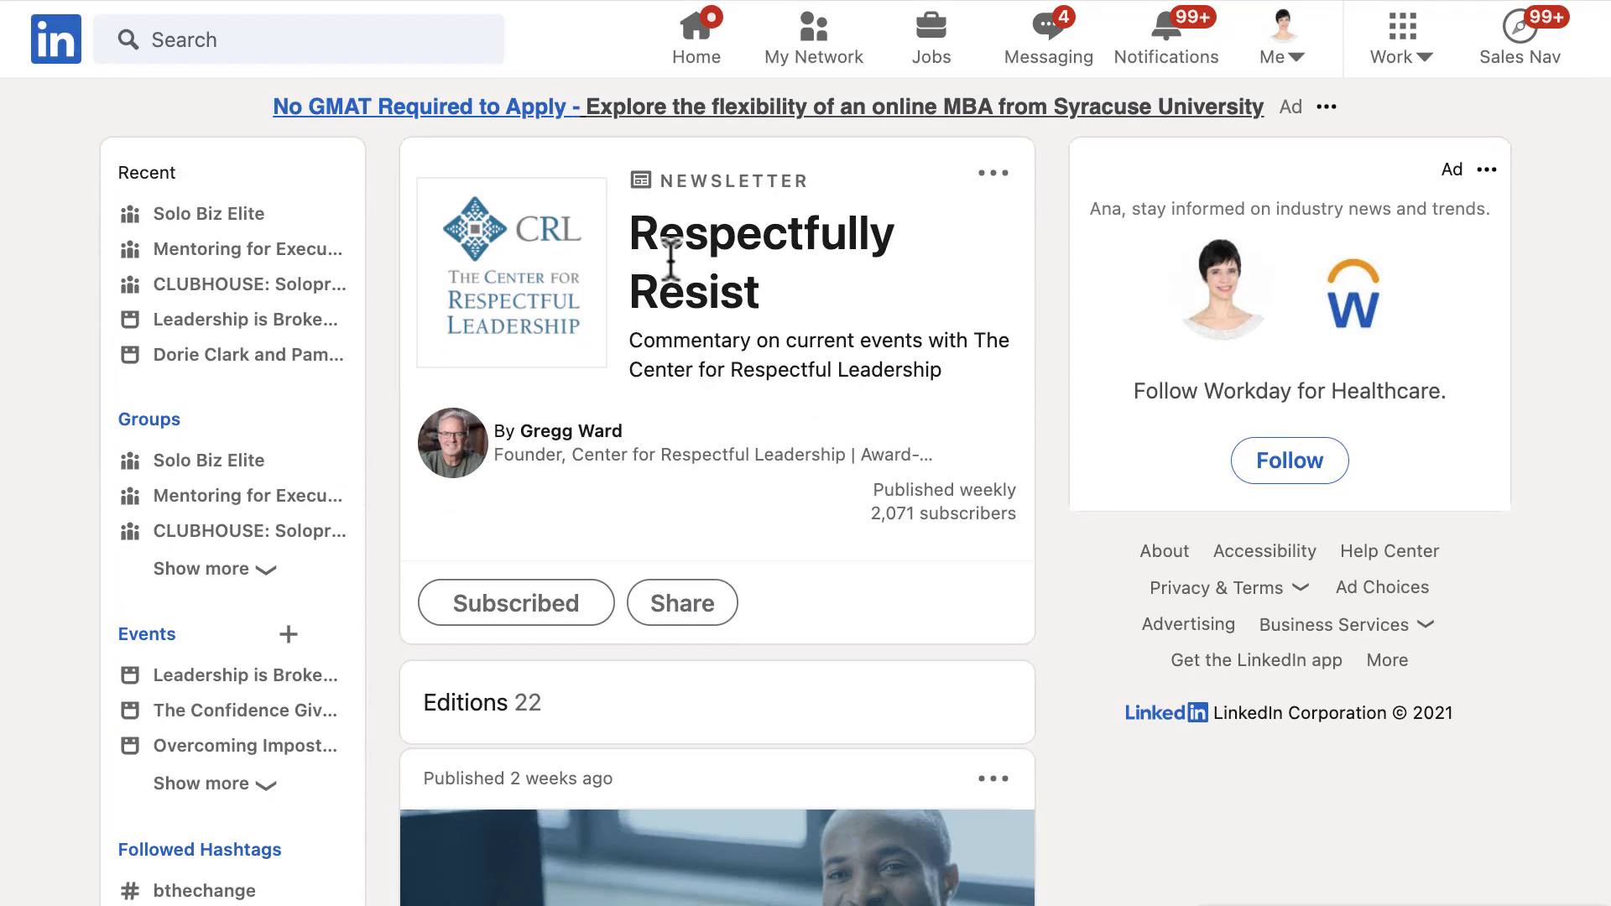
{"action": "left_click", "coordinate": [831, 52]}
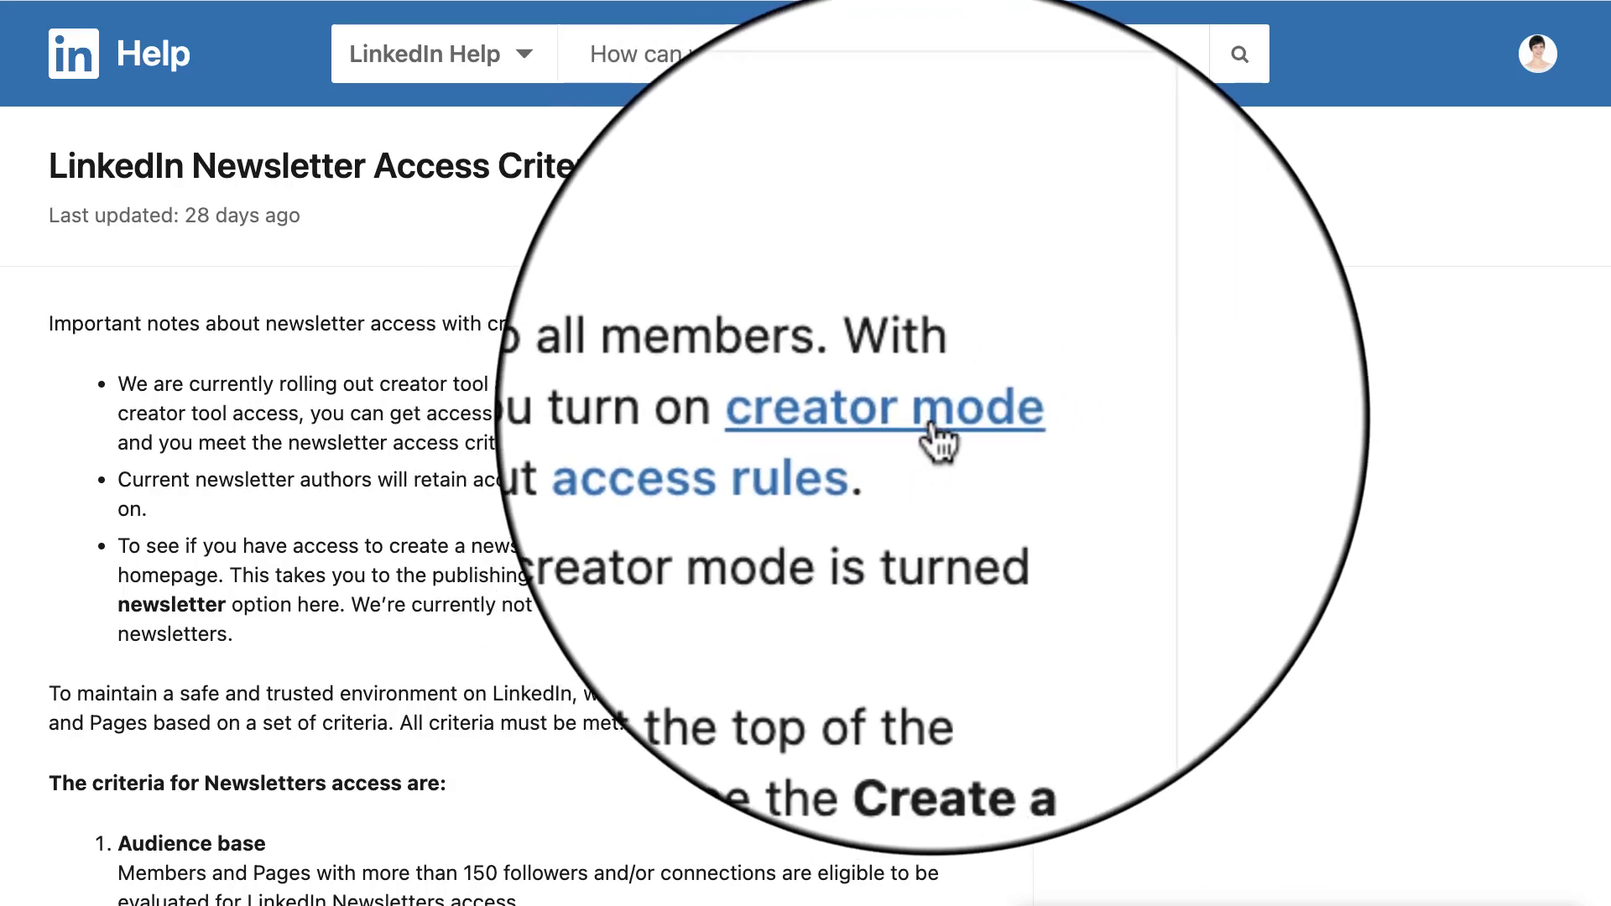
Step: Highlight the '150 followers' and 'Recent shares of original content' newsletter access criteria
{"action": "scroll", "coordinate": [795, 592], "scroll_direction": "down", "scroll_amount": 10}
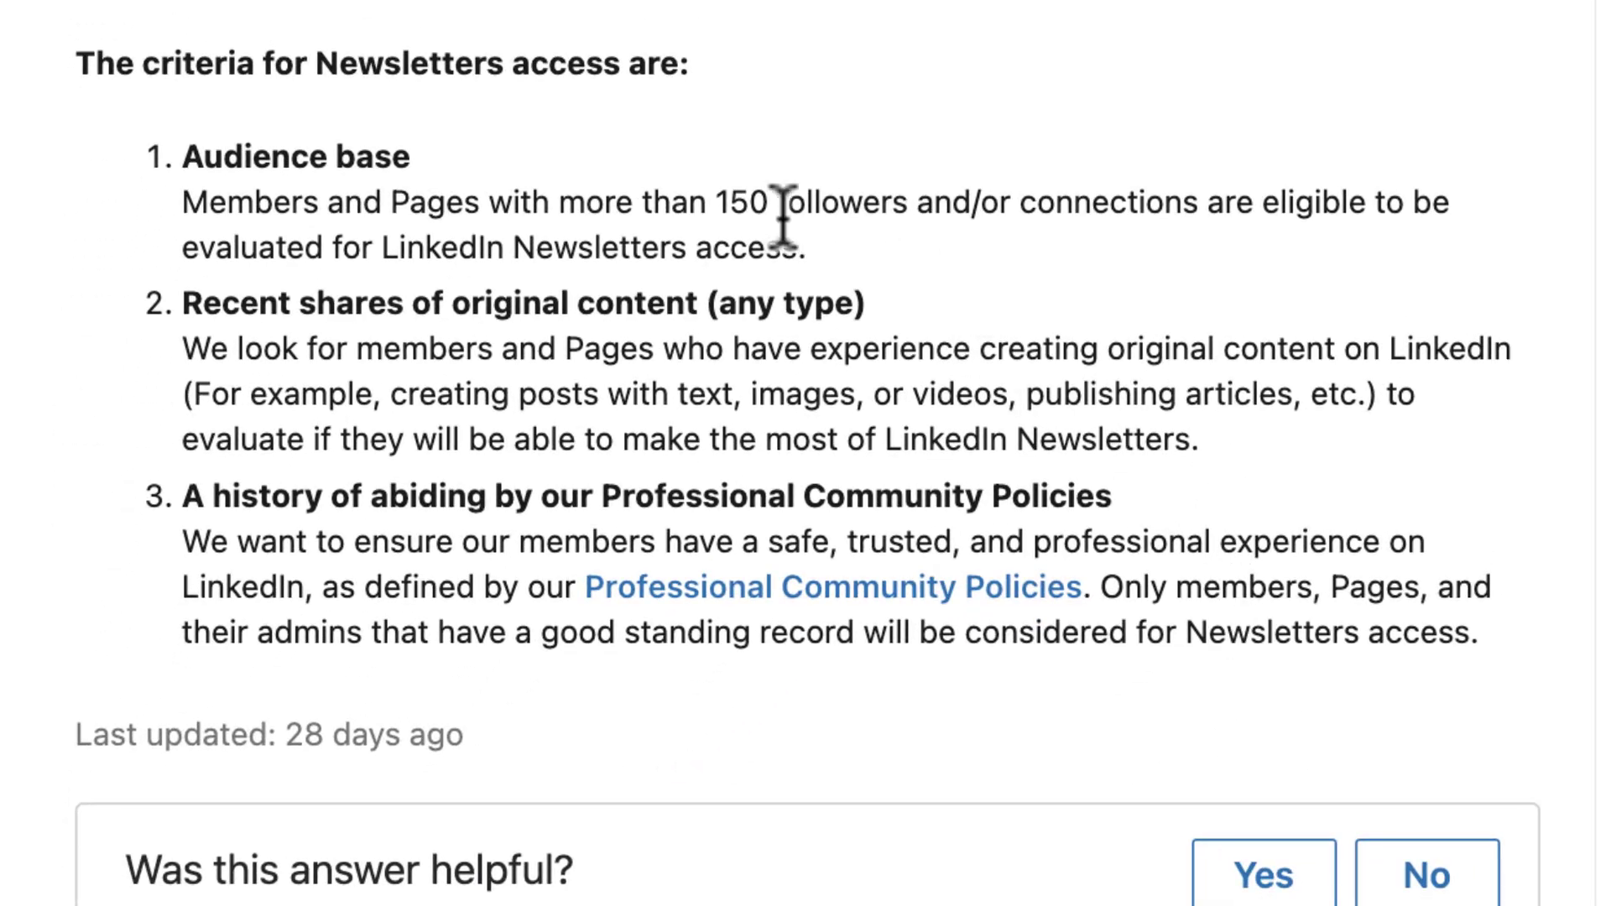
{"action": "left_click_drag", "start_coordinate": [716, 205], "coordinate": [908, 211]}
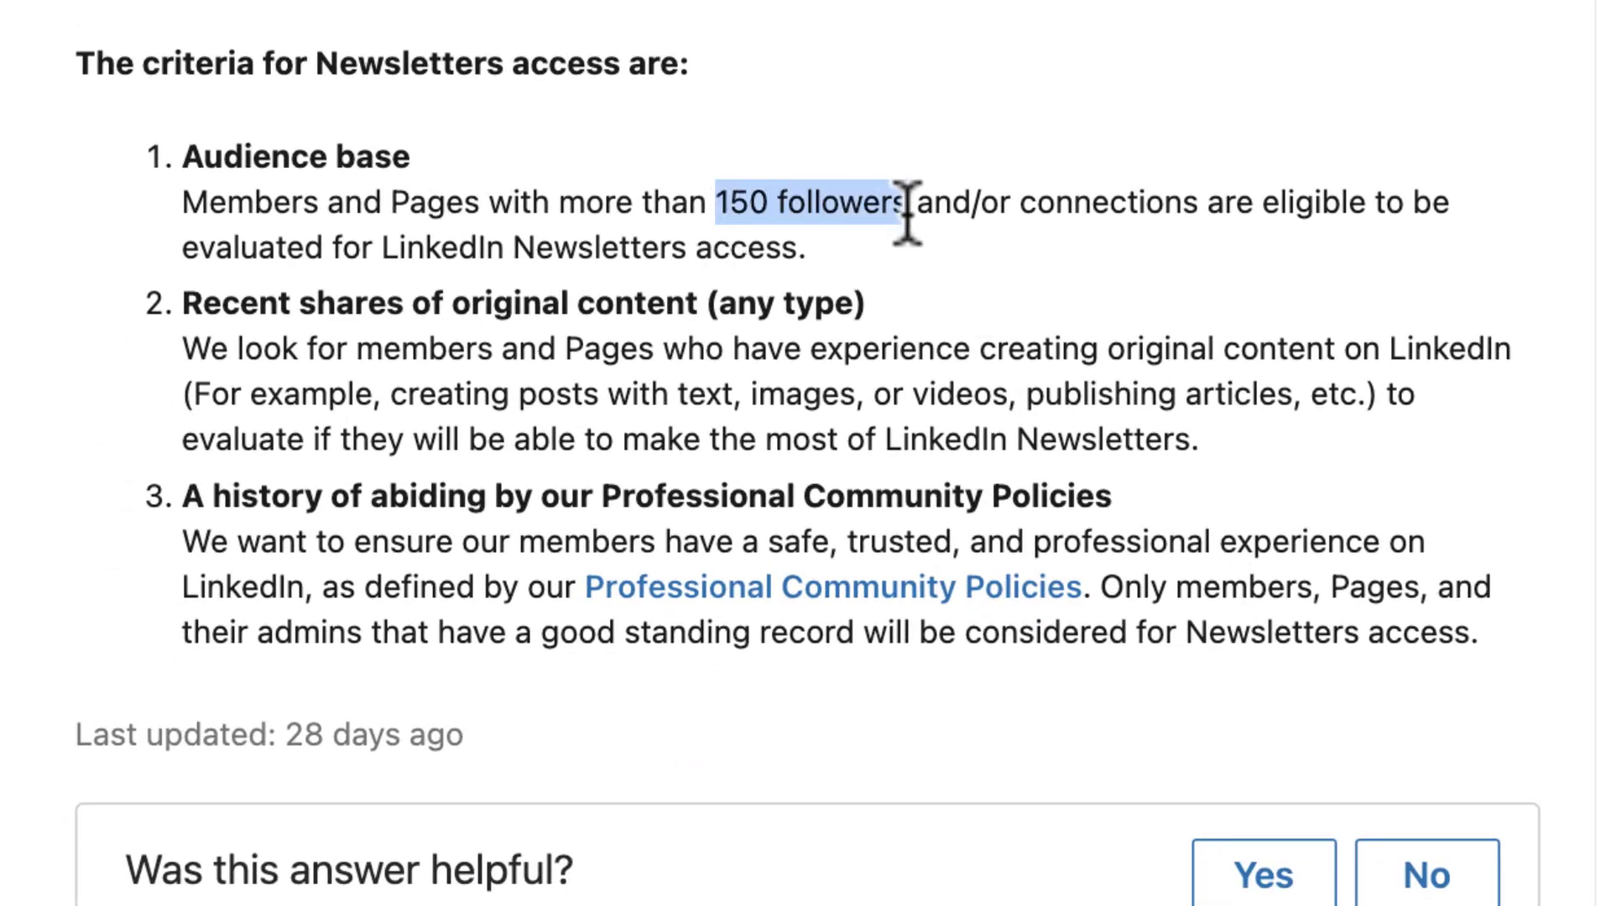
{"action": "left_click_drag", "start_coordinate": [184, 301], "coordinate": [705, 303]}
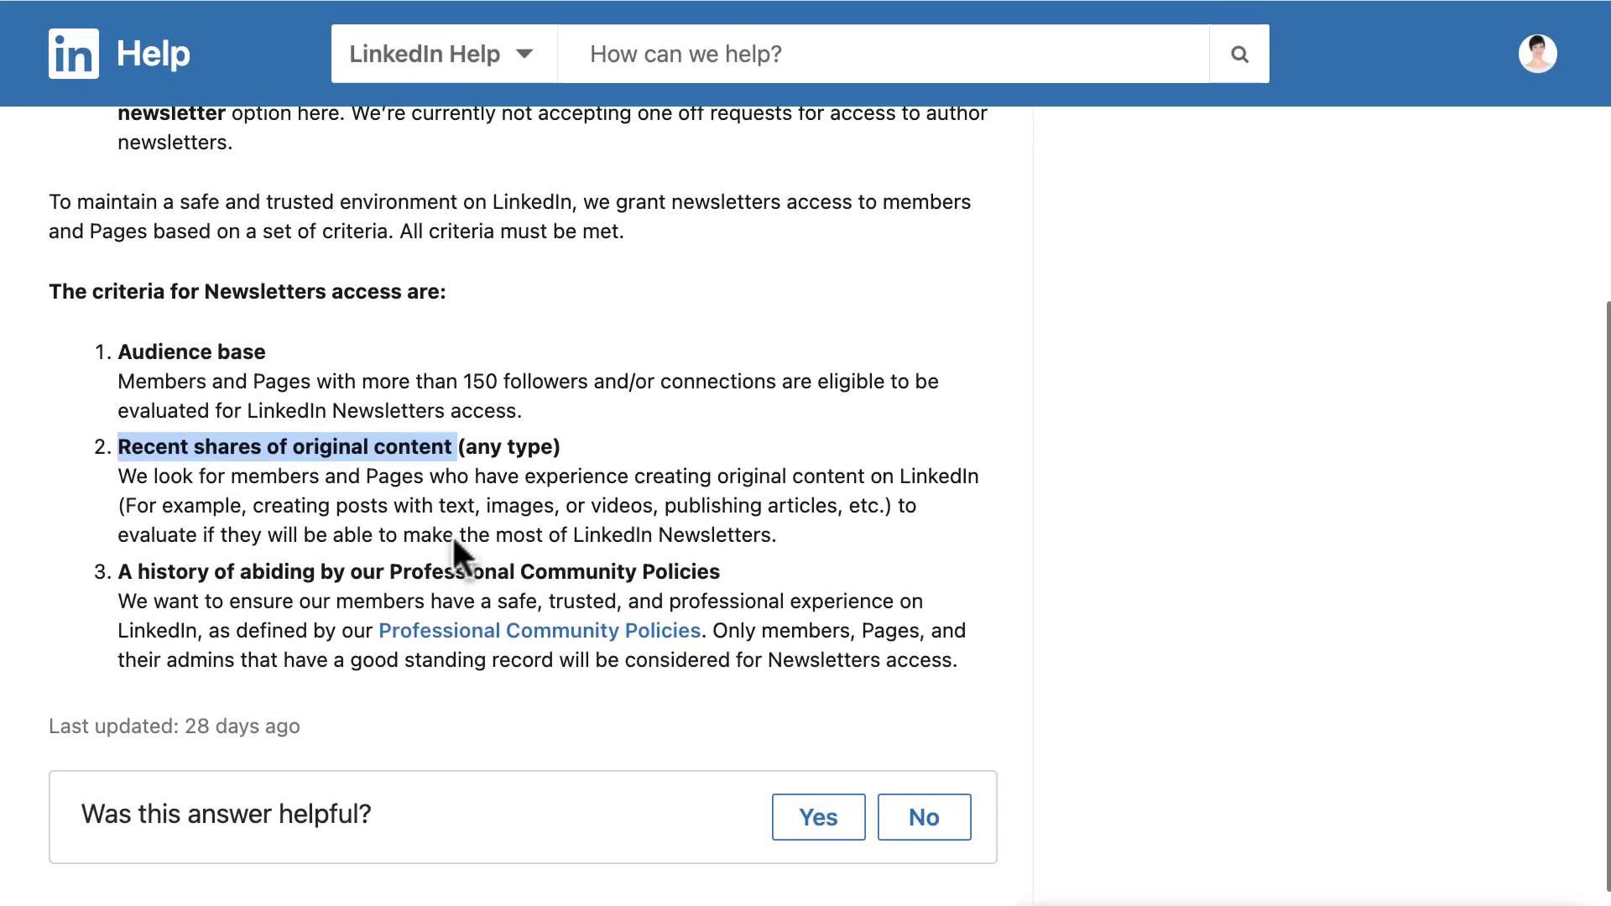
{"action": "scroll", "coordinate": [452, 533], "scroll_direction": "up", "scroll_amount": 6}
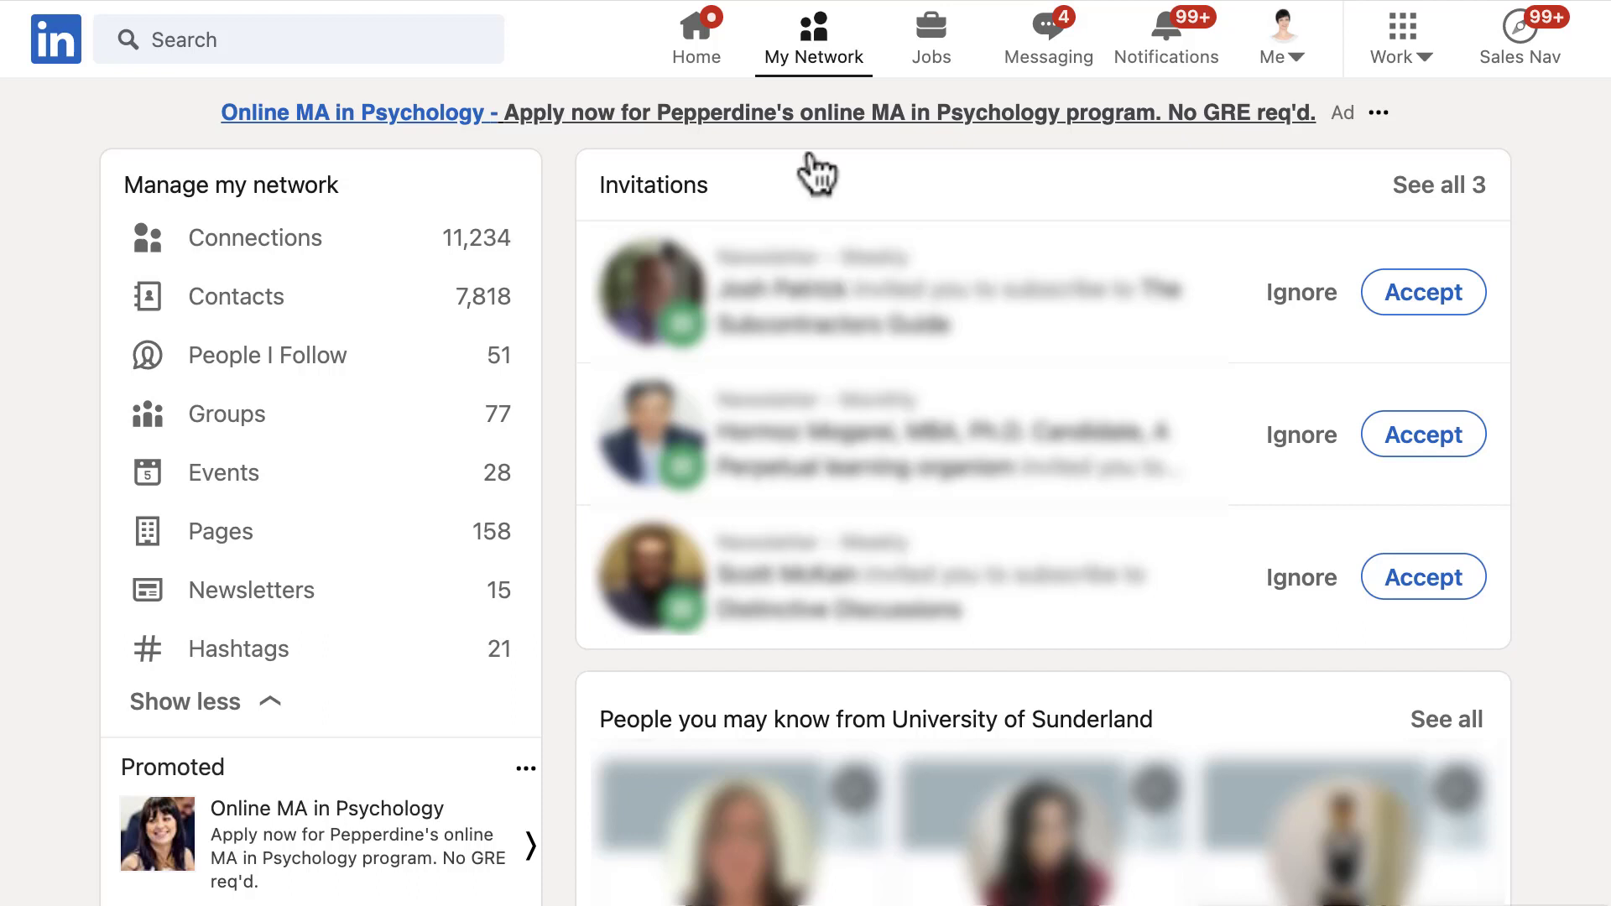
Step: From the home feed, start a new article authored by the personal profile
{"action": "left_click", "coordinate": [694, 65]}
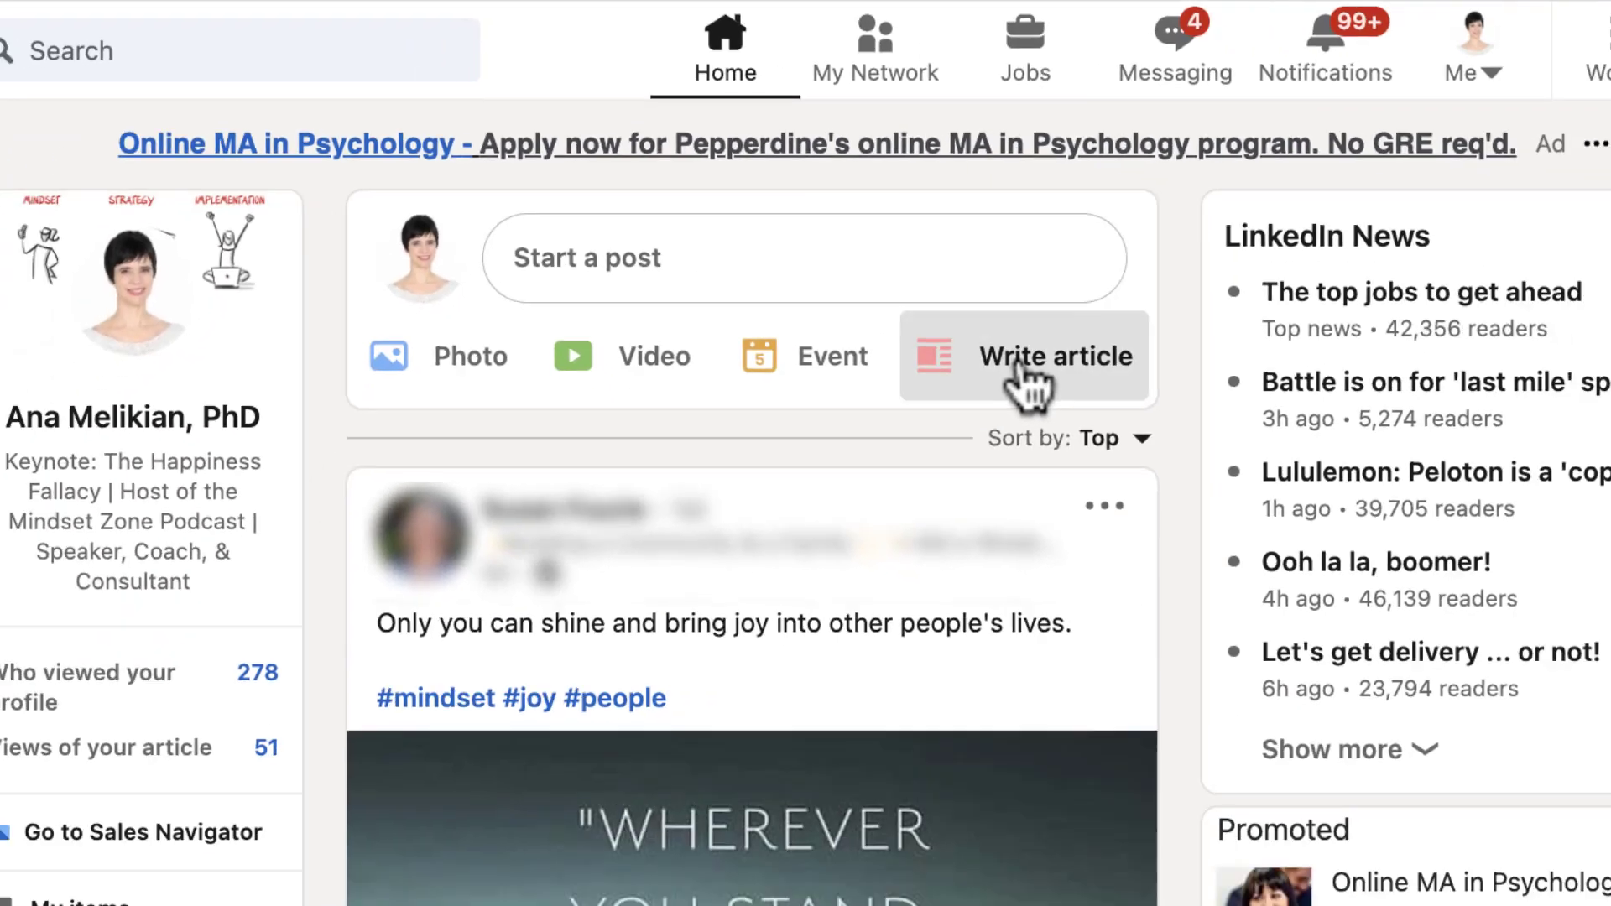
{"action": "left_click", "coordinate": [1133, 445]}
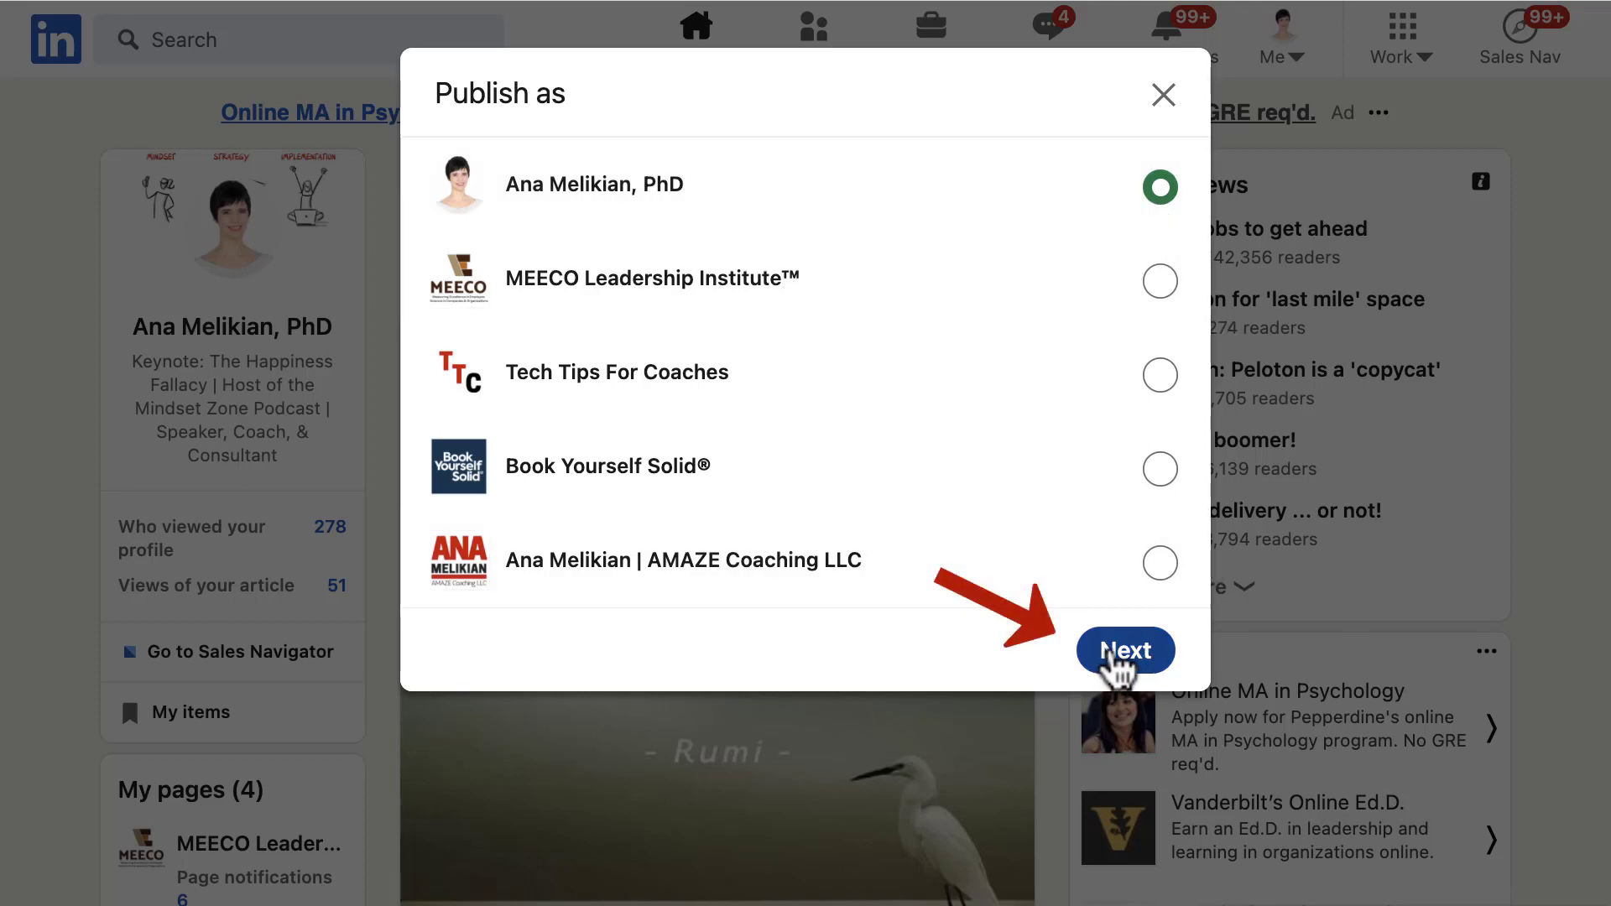
Step: Confirm the personal profile as author and launch newsletter creation from the article editor
{"action": "left_click", "coordinate": [1116, 652]}
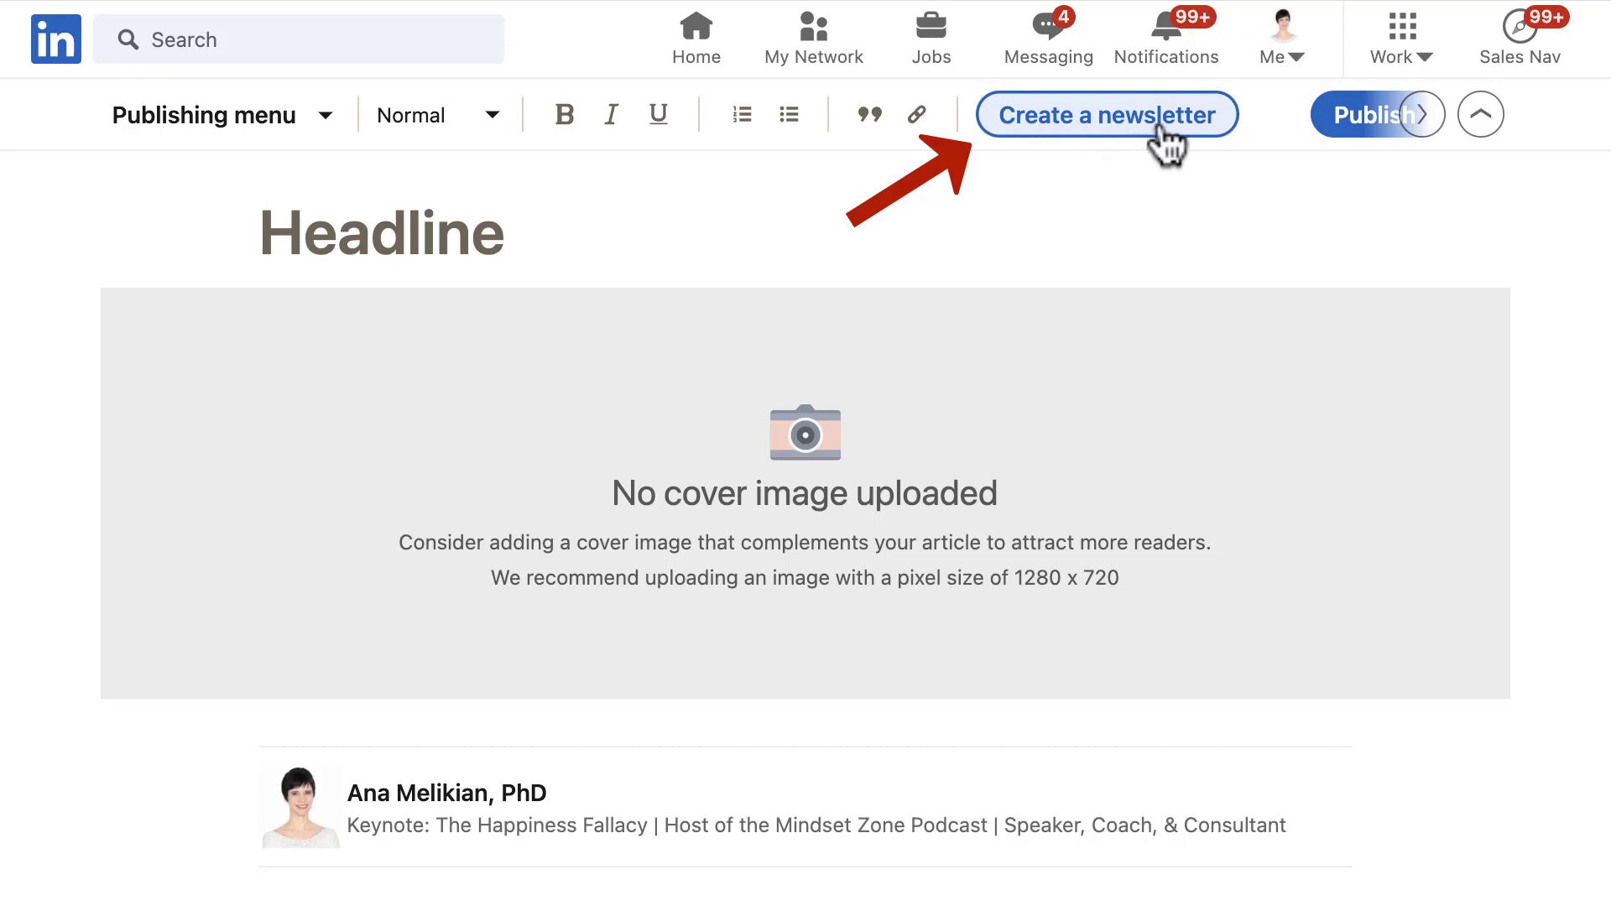
{"action": "left_click", "coordinate": [1423, 114]}
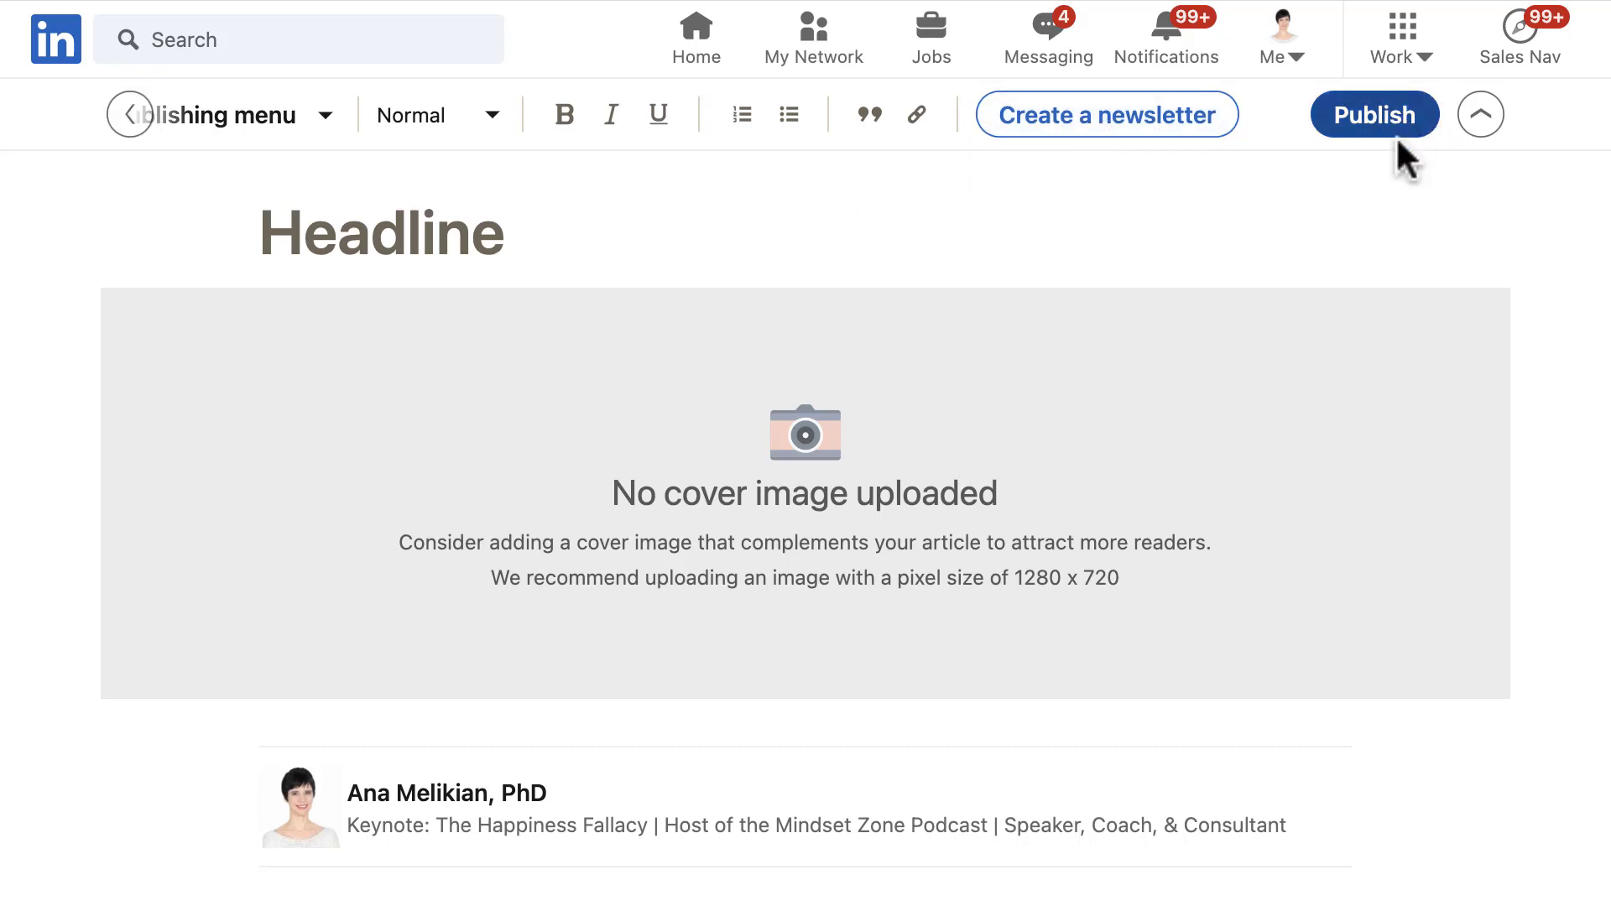
{"action": "left_click", "coordinate": [1118, 125]}
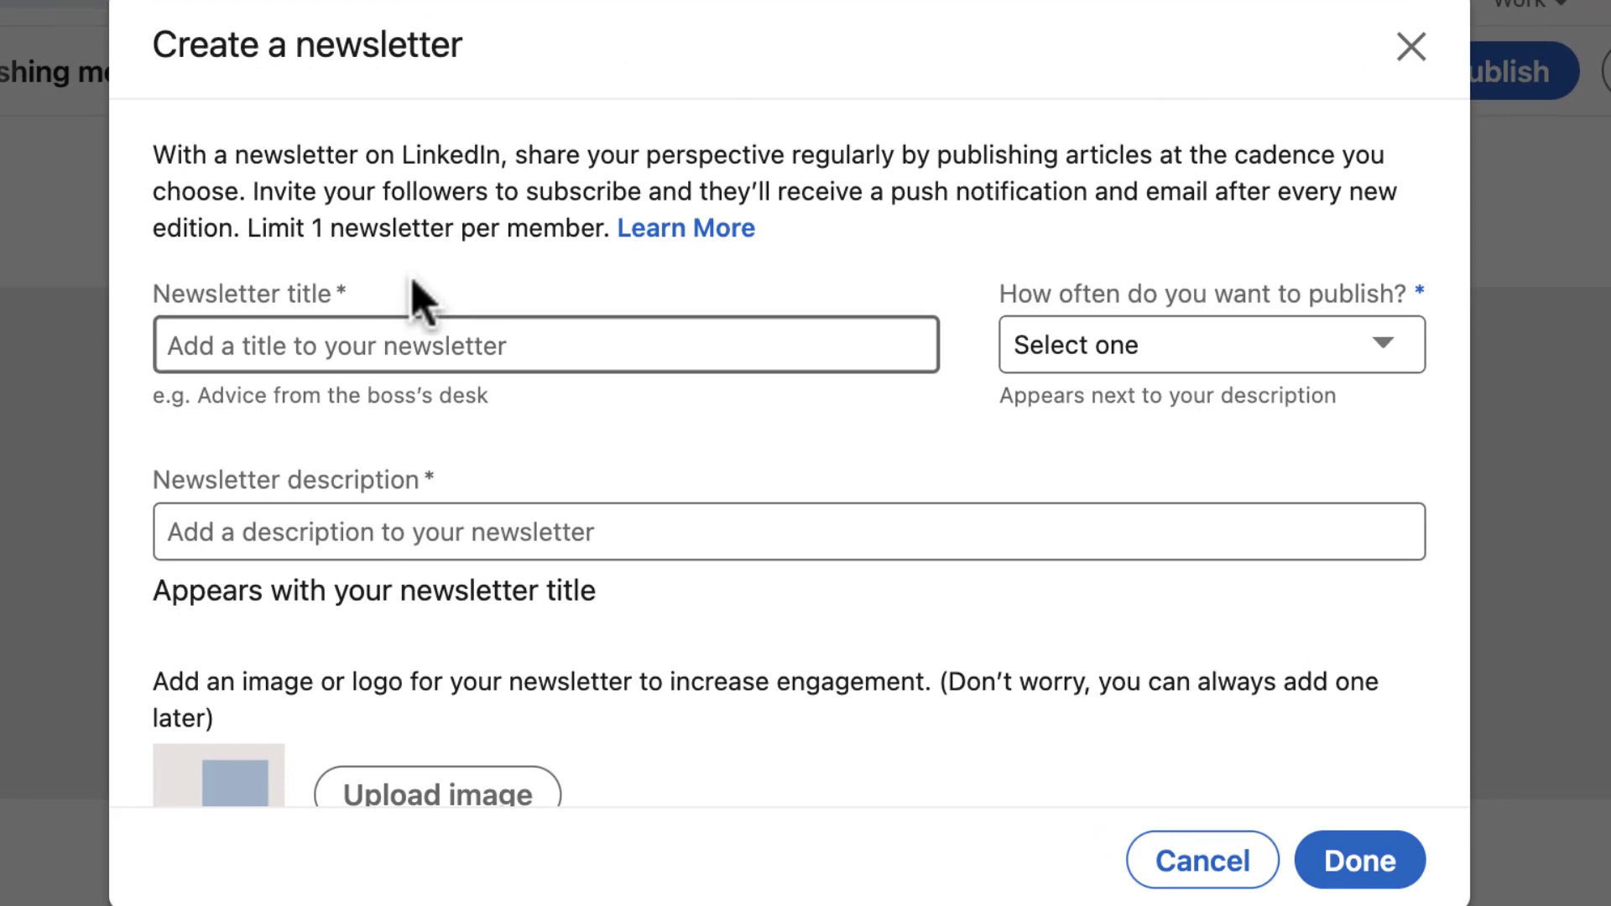
Step: Enter title 'Mindset Zone Newsletter', choose Weekly, and paste the Mindset Zone Podcast description
{"action": "left_click", "coordinate": [180, 347]}
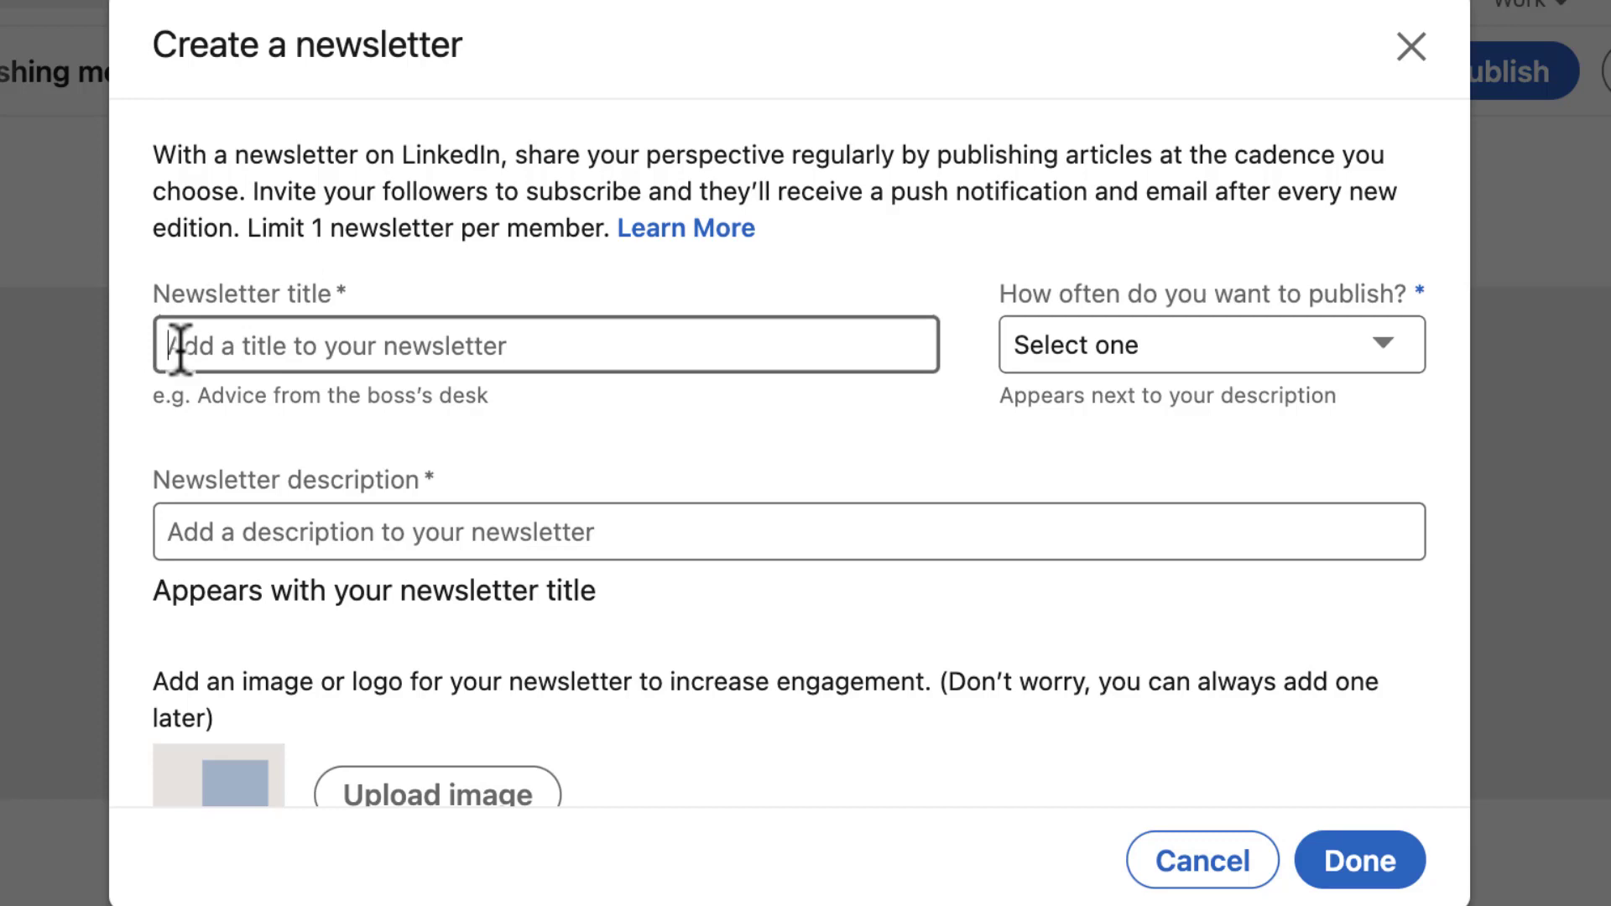
{"action": "type", "text": "Mindset Zone"}
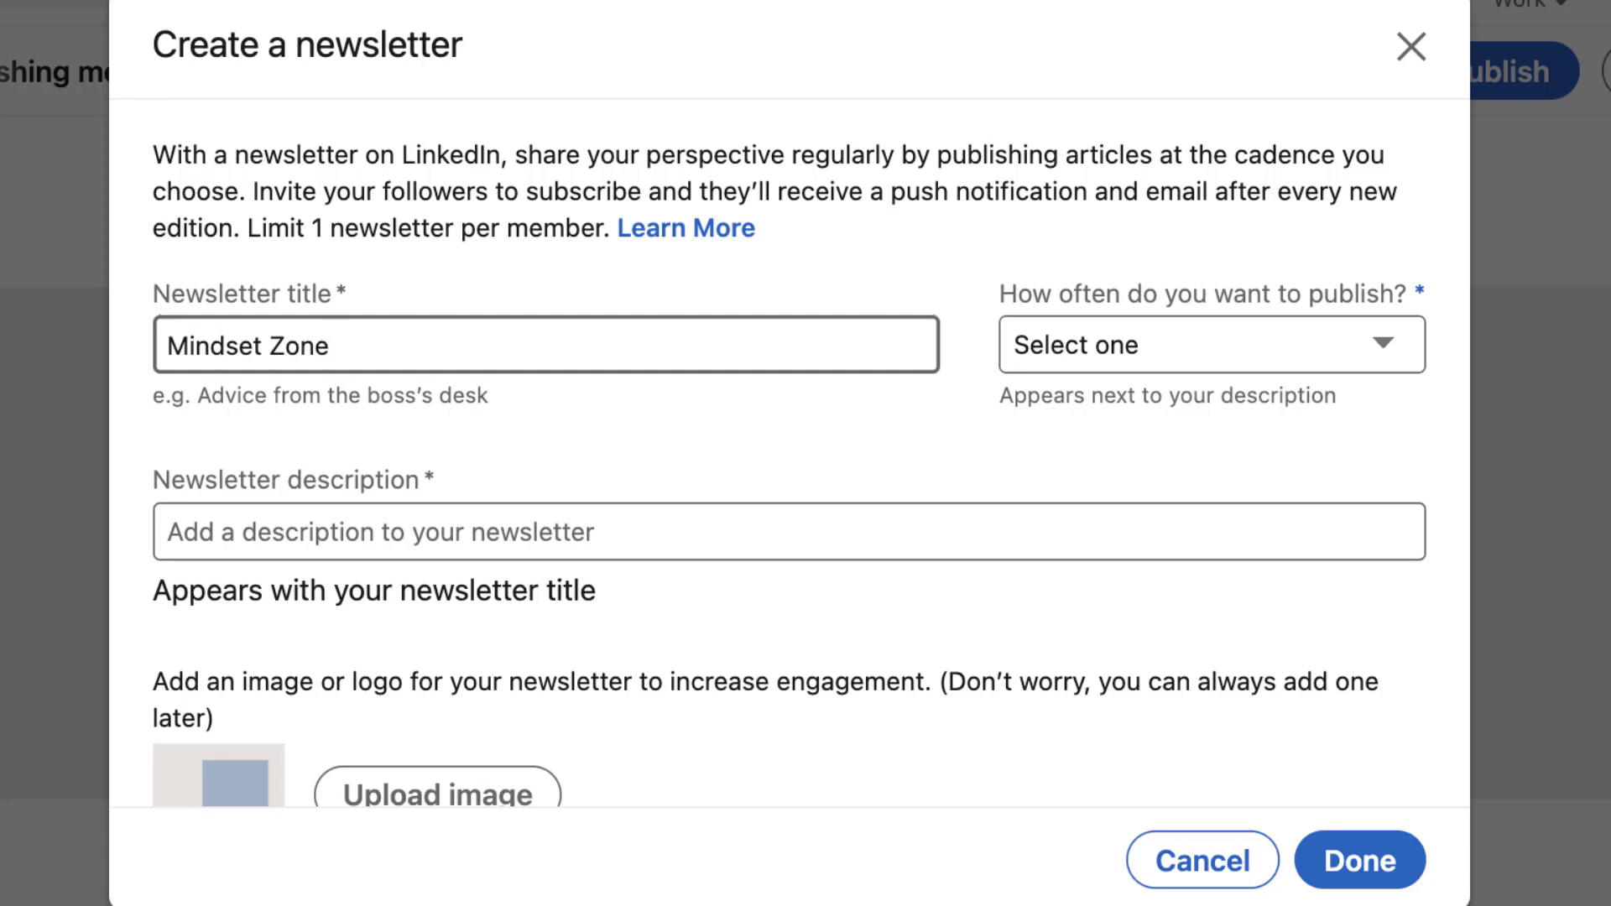
{"action": "type", "text": " Newsletter"}
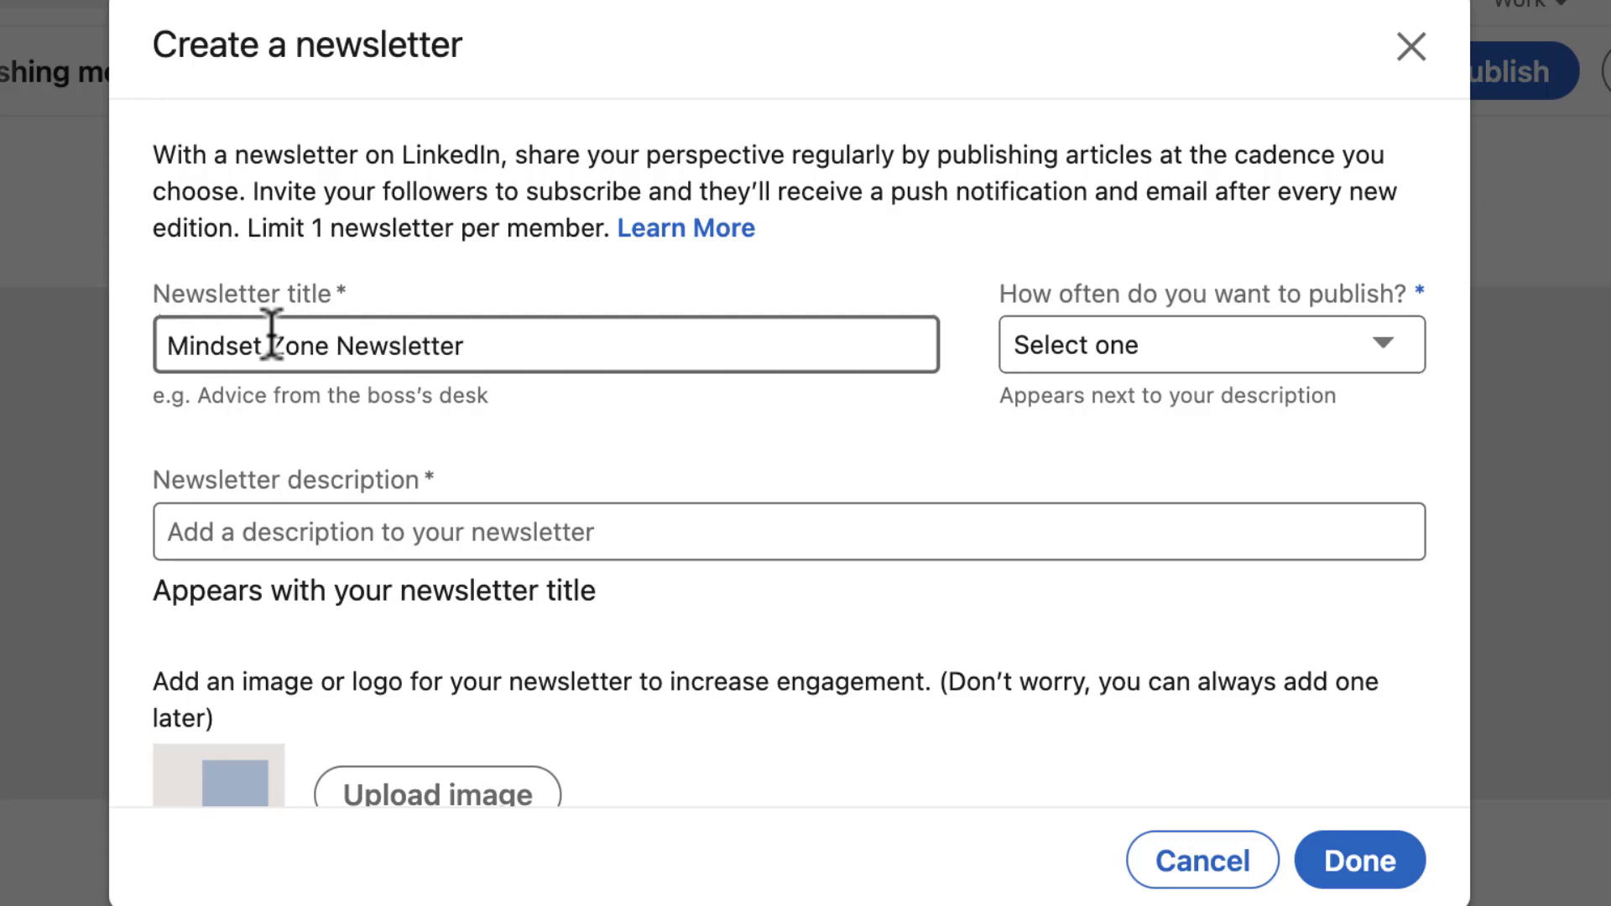
{"action": "left_click", "coordinate": [1372, 340]}
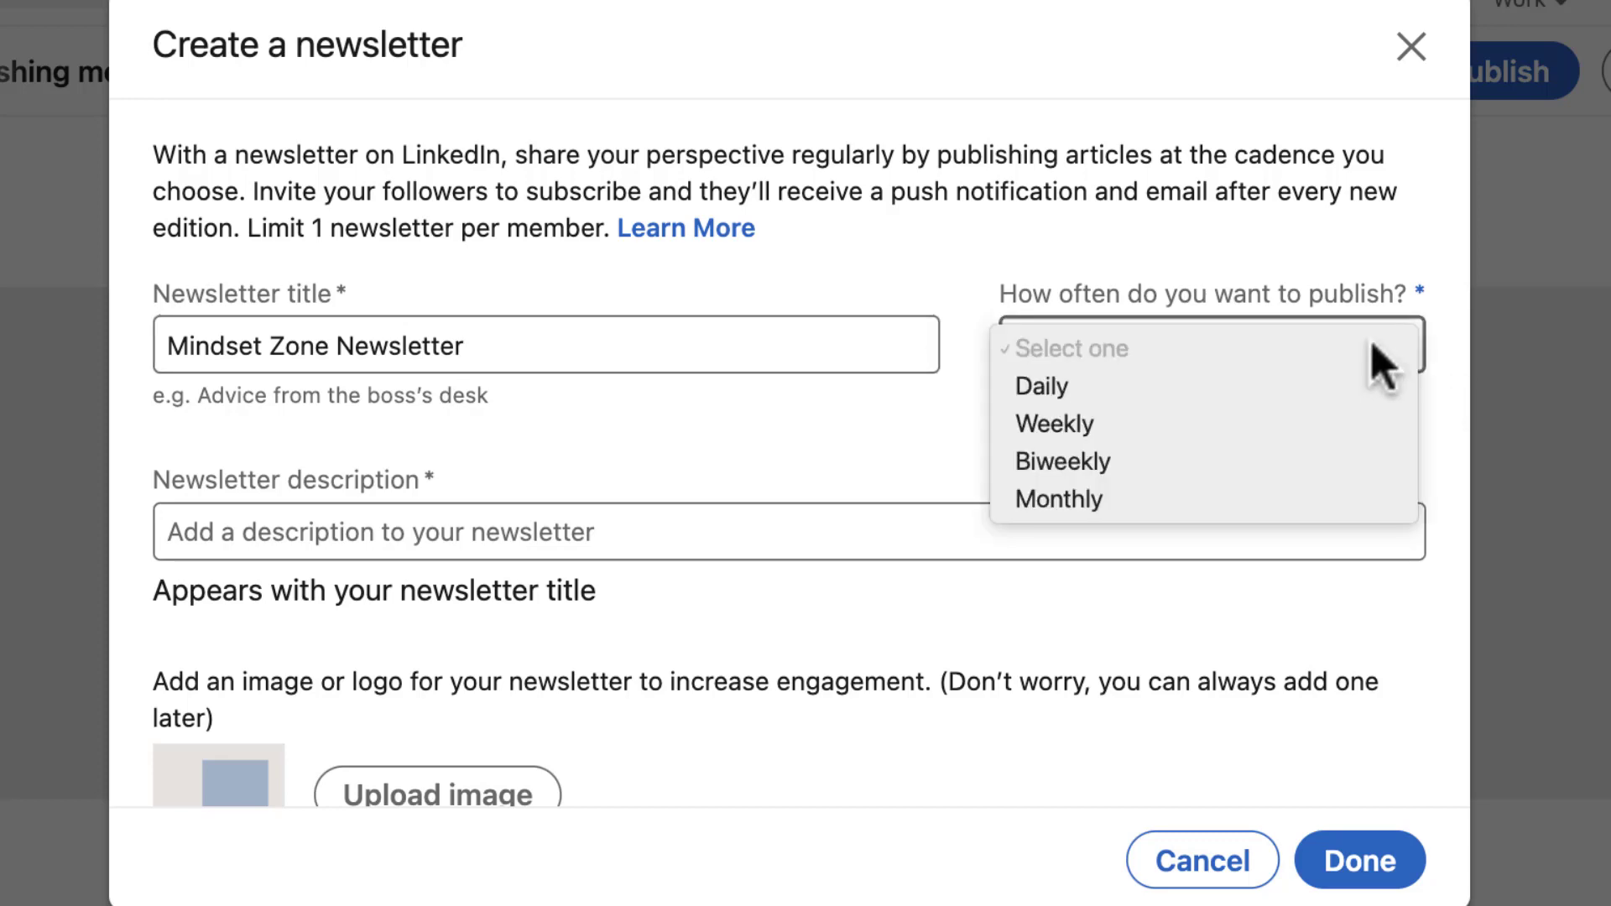
{"action": "left_click", "coordinate": [1077, 426]}
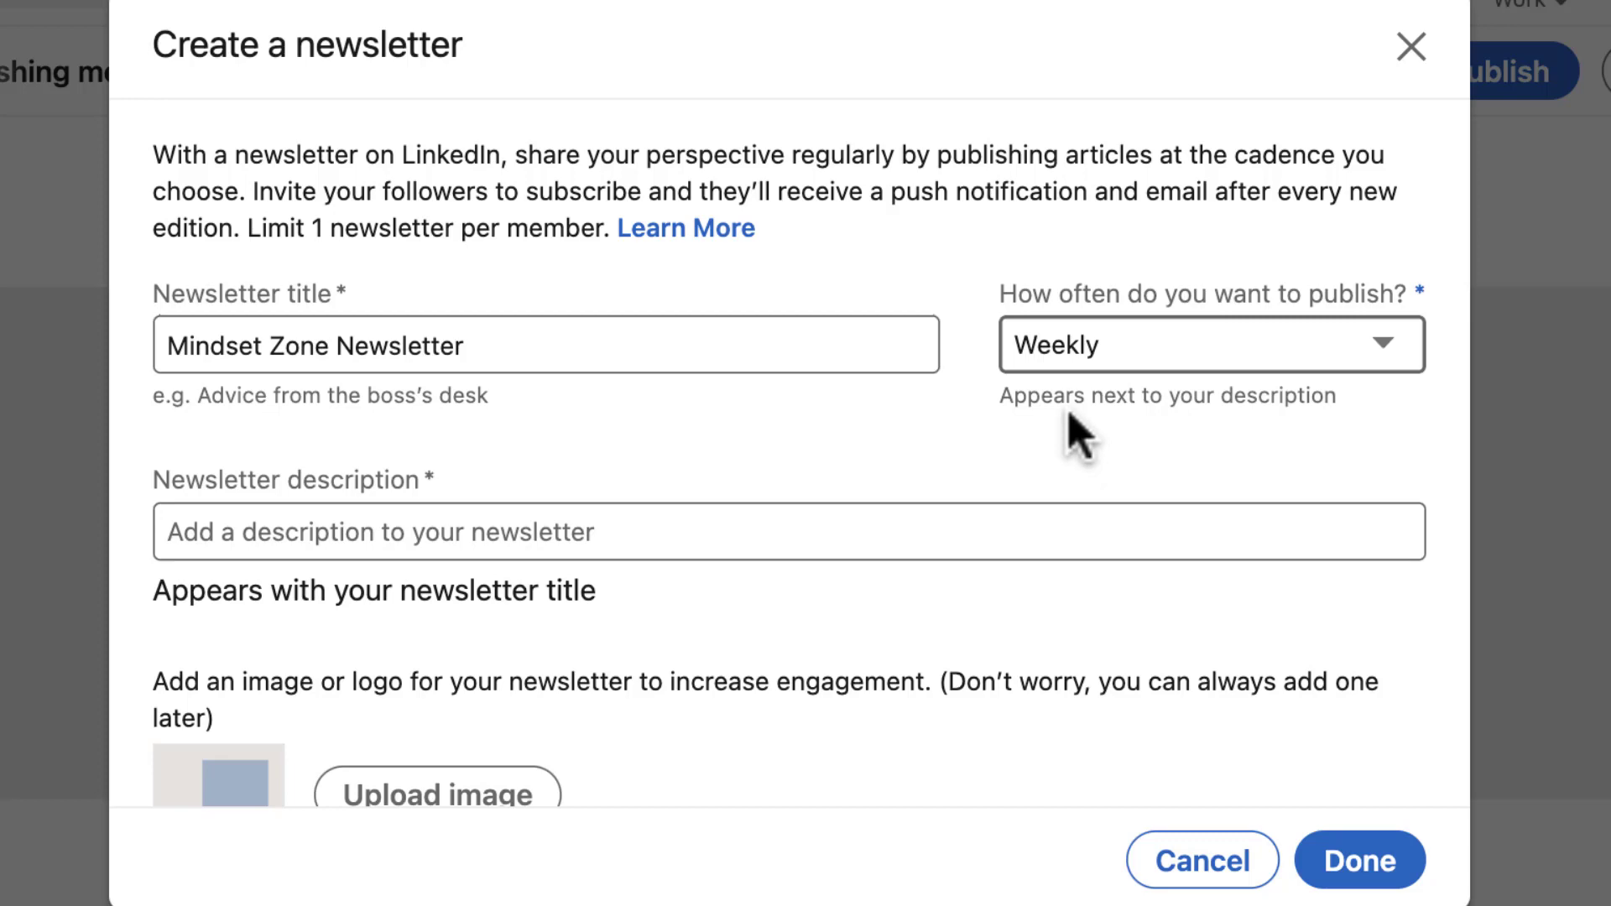
{"action": "left_click", "coordinate": [210, 537]}
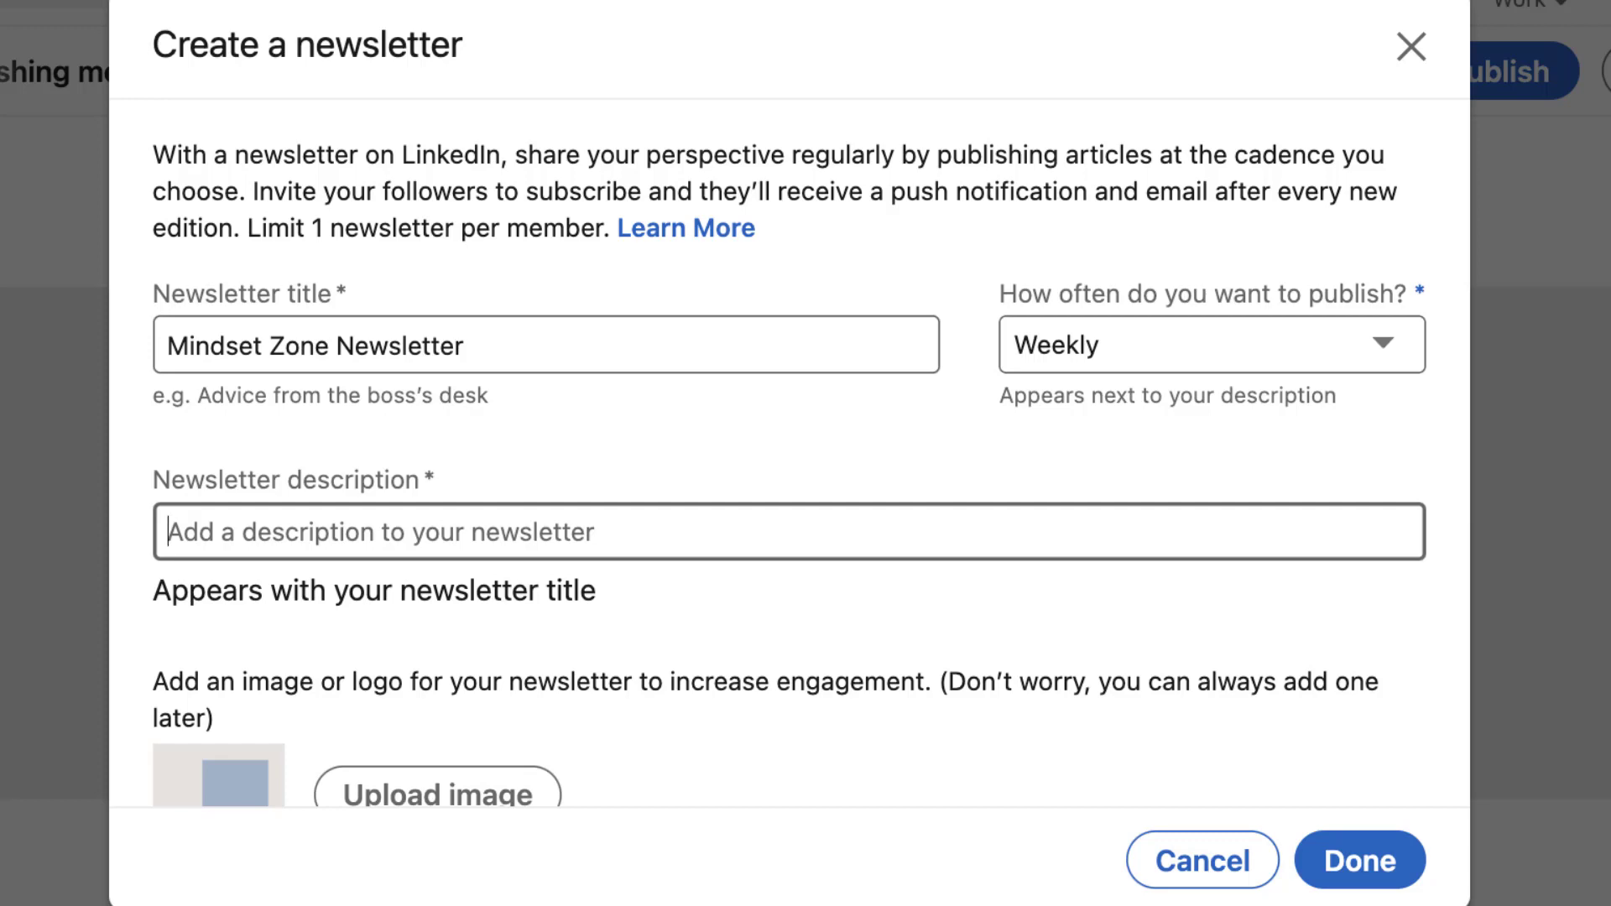
{"action": "key", "text": "super+v"}
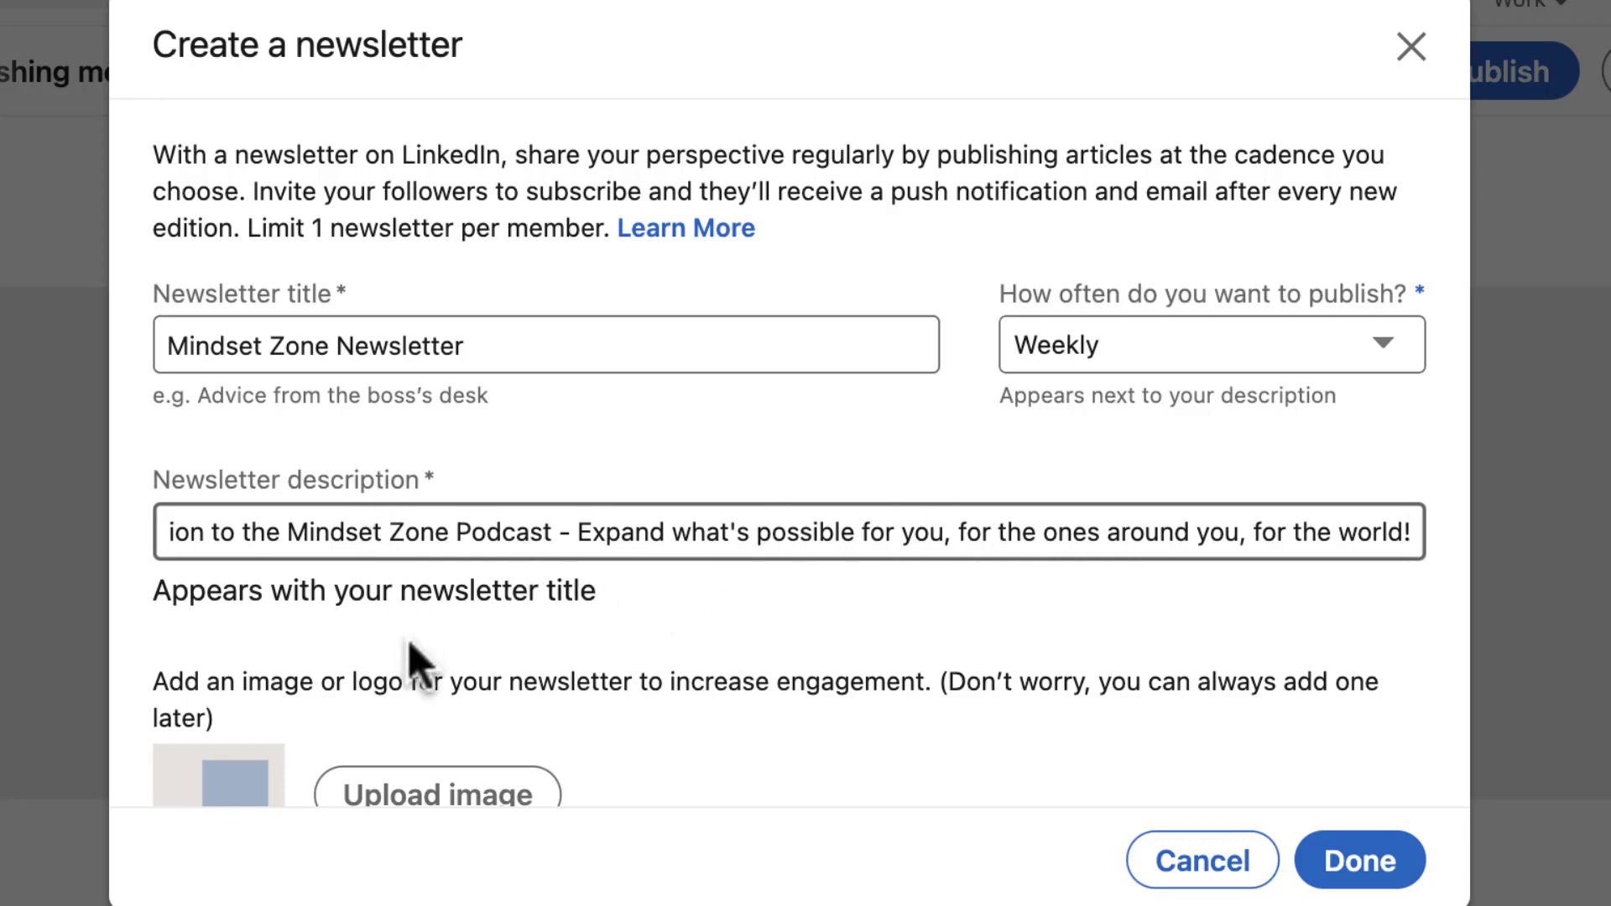
{"action": "scroll", "coordinate": [411, 659], "scroll_direction": "down", "scroll_amount": 5}
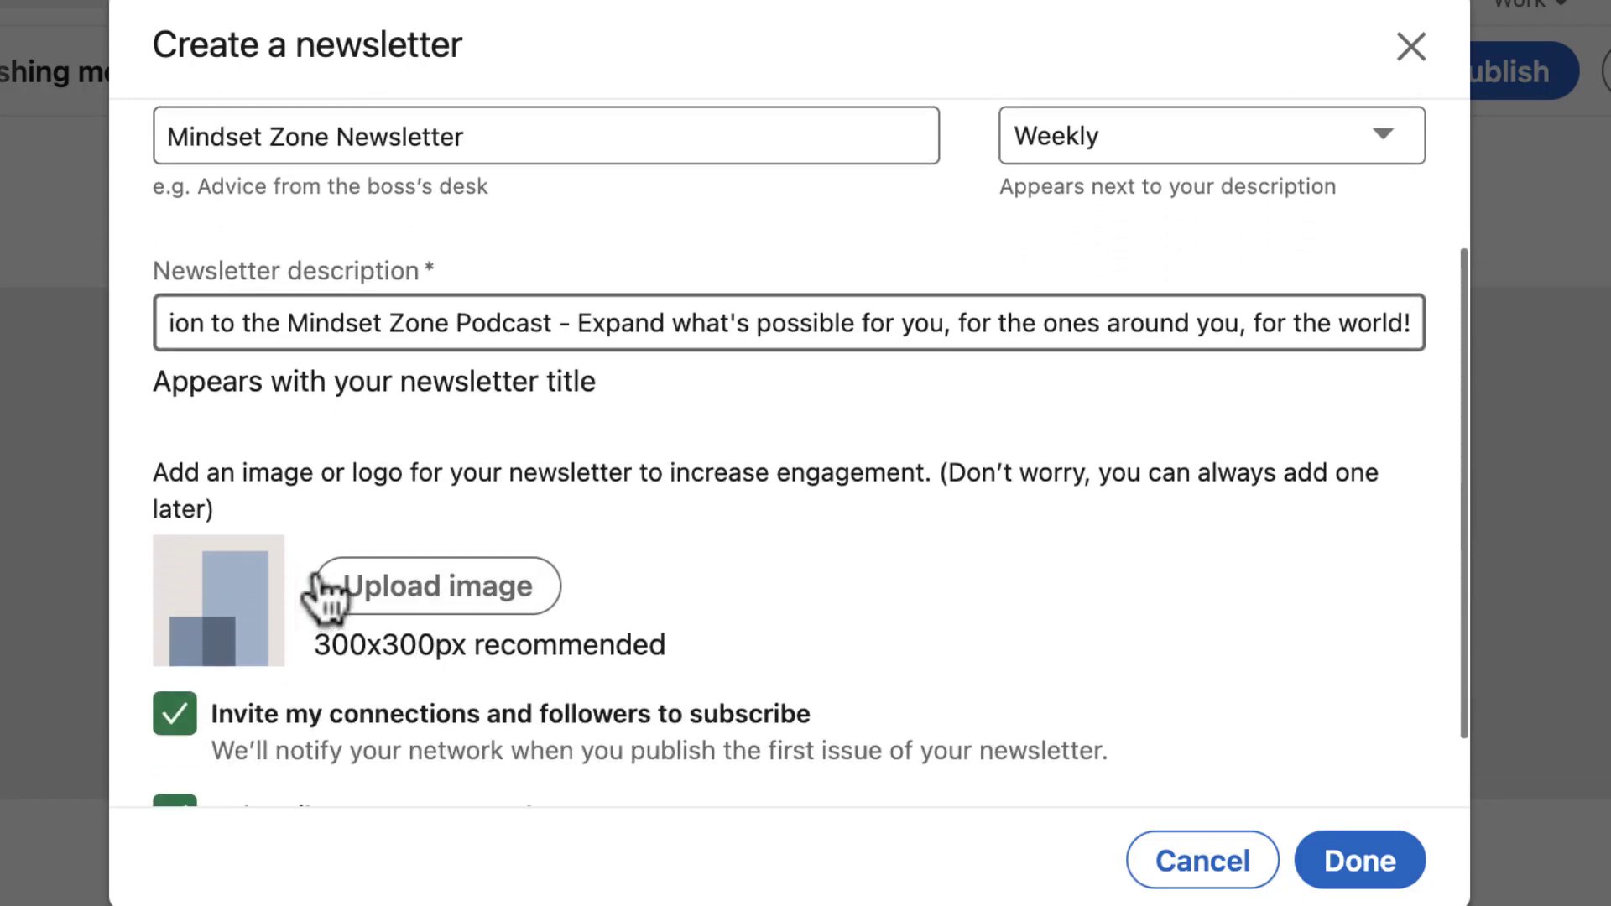
Step: Upload mzcoverlogo300.jpg, found by searching 'mzcoverlogo', as the newsletter image
{"action": "scroll", "coordinate": [577, 634], "scroll_direction": "down", "scroll_amount": 2}
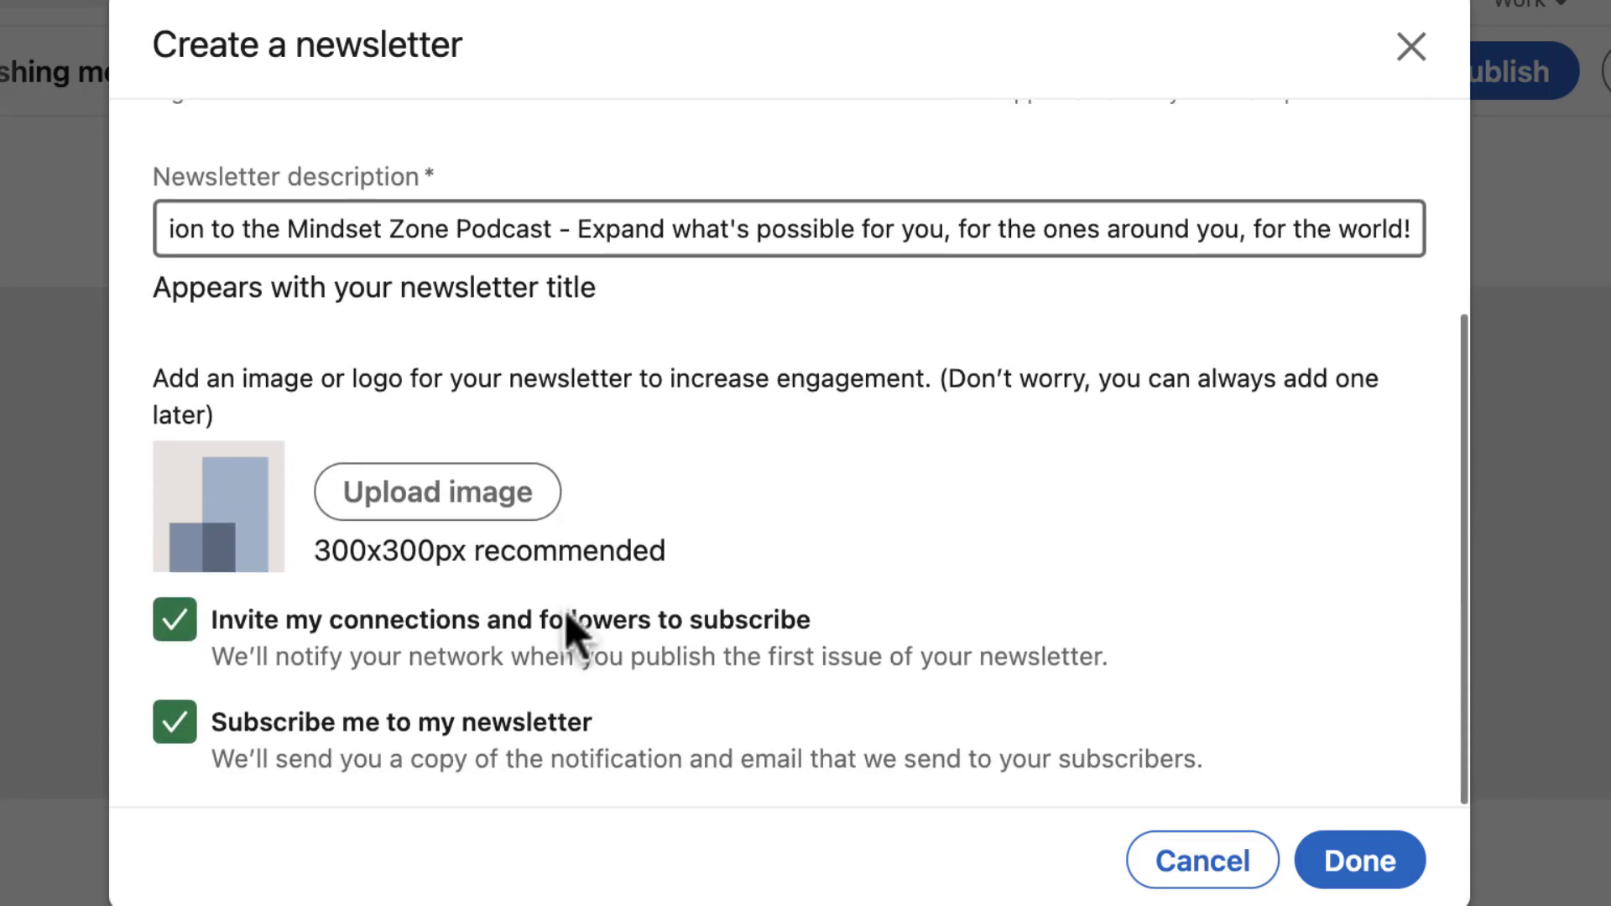
{"action": "left_click", "coordinate": [411, 511]}
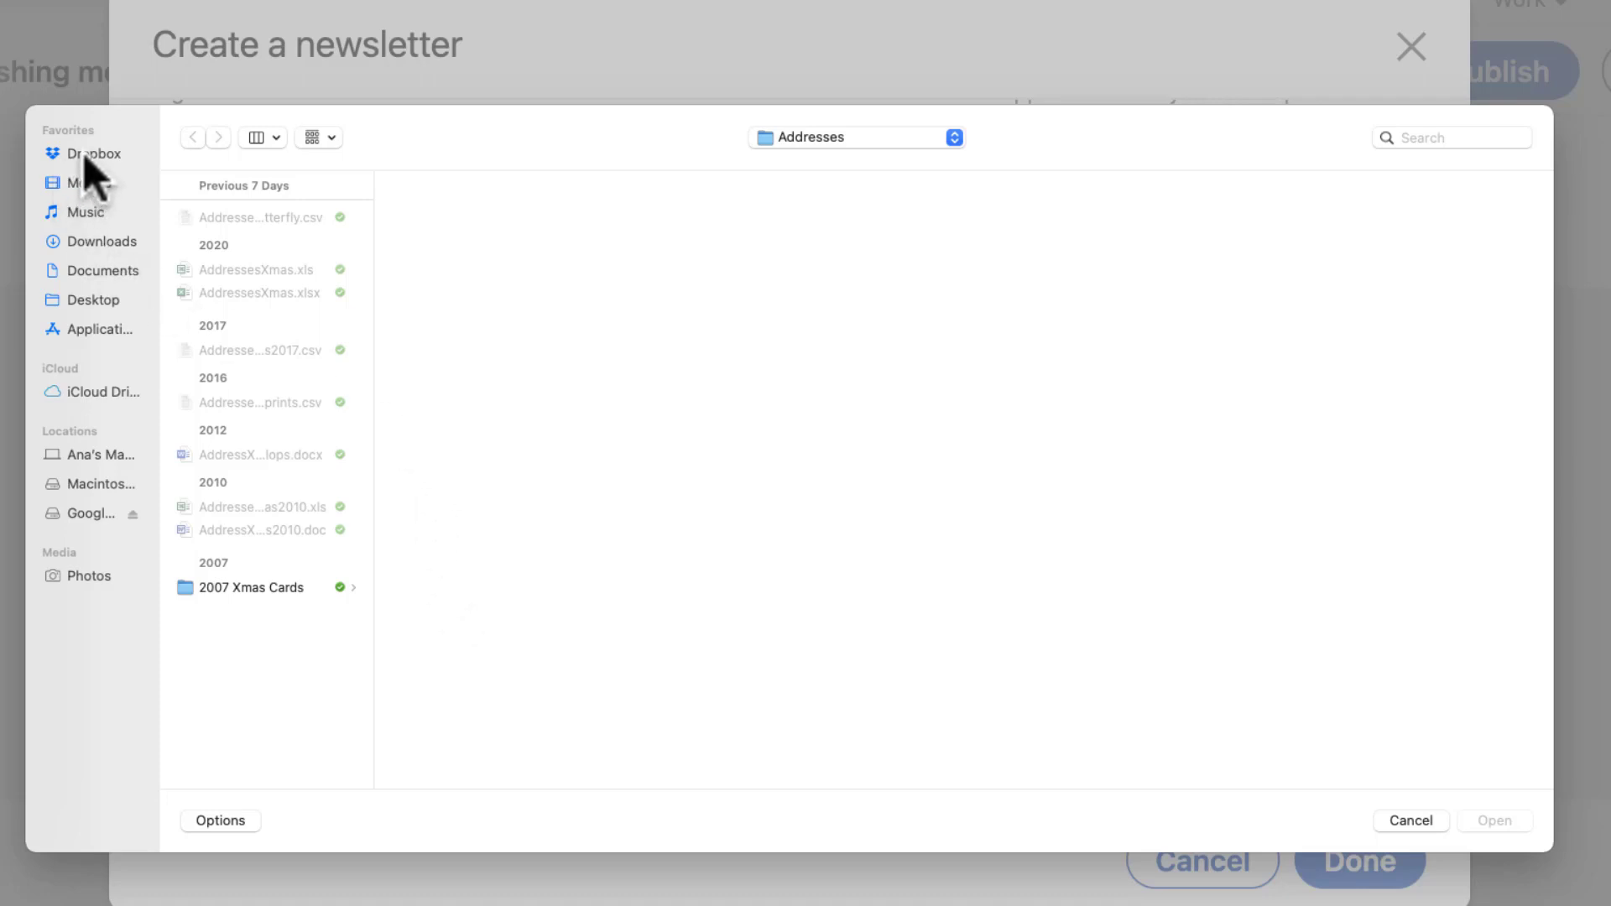
{"action": "left_click", "coordinate": [1431, 139]}
{"action": "type", "text": "mzco"}
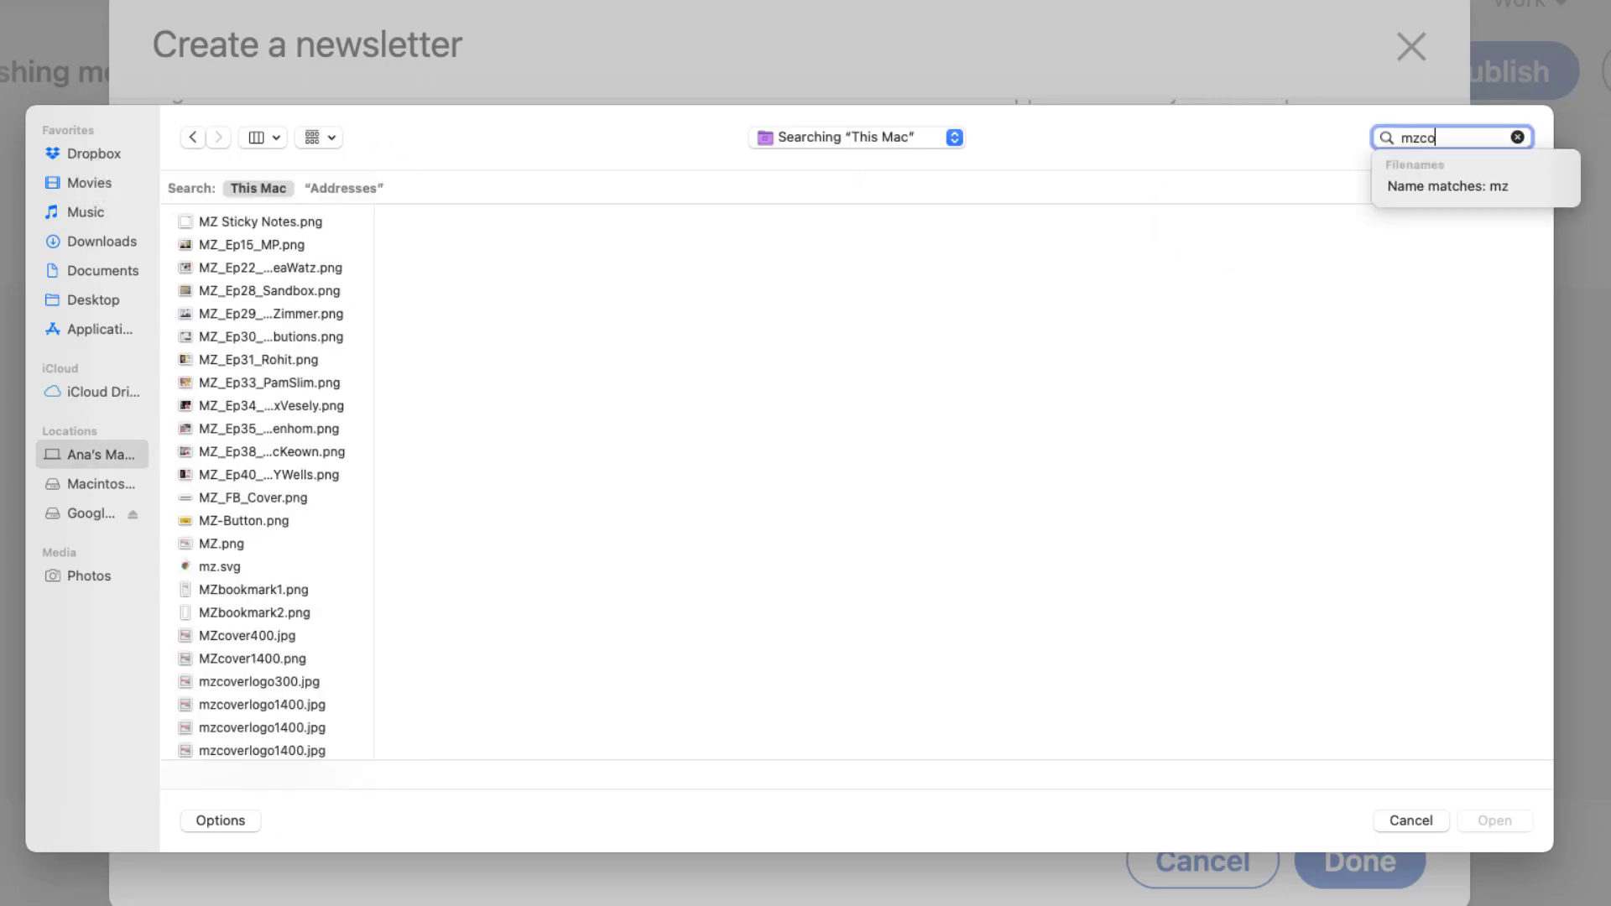
{"action": "type", "text": "verlogo"}
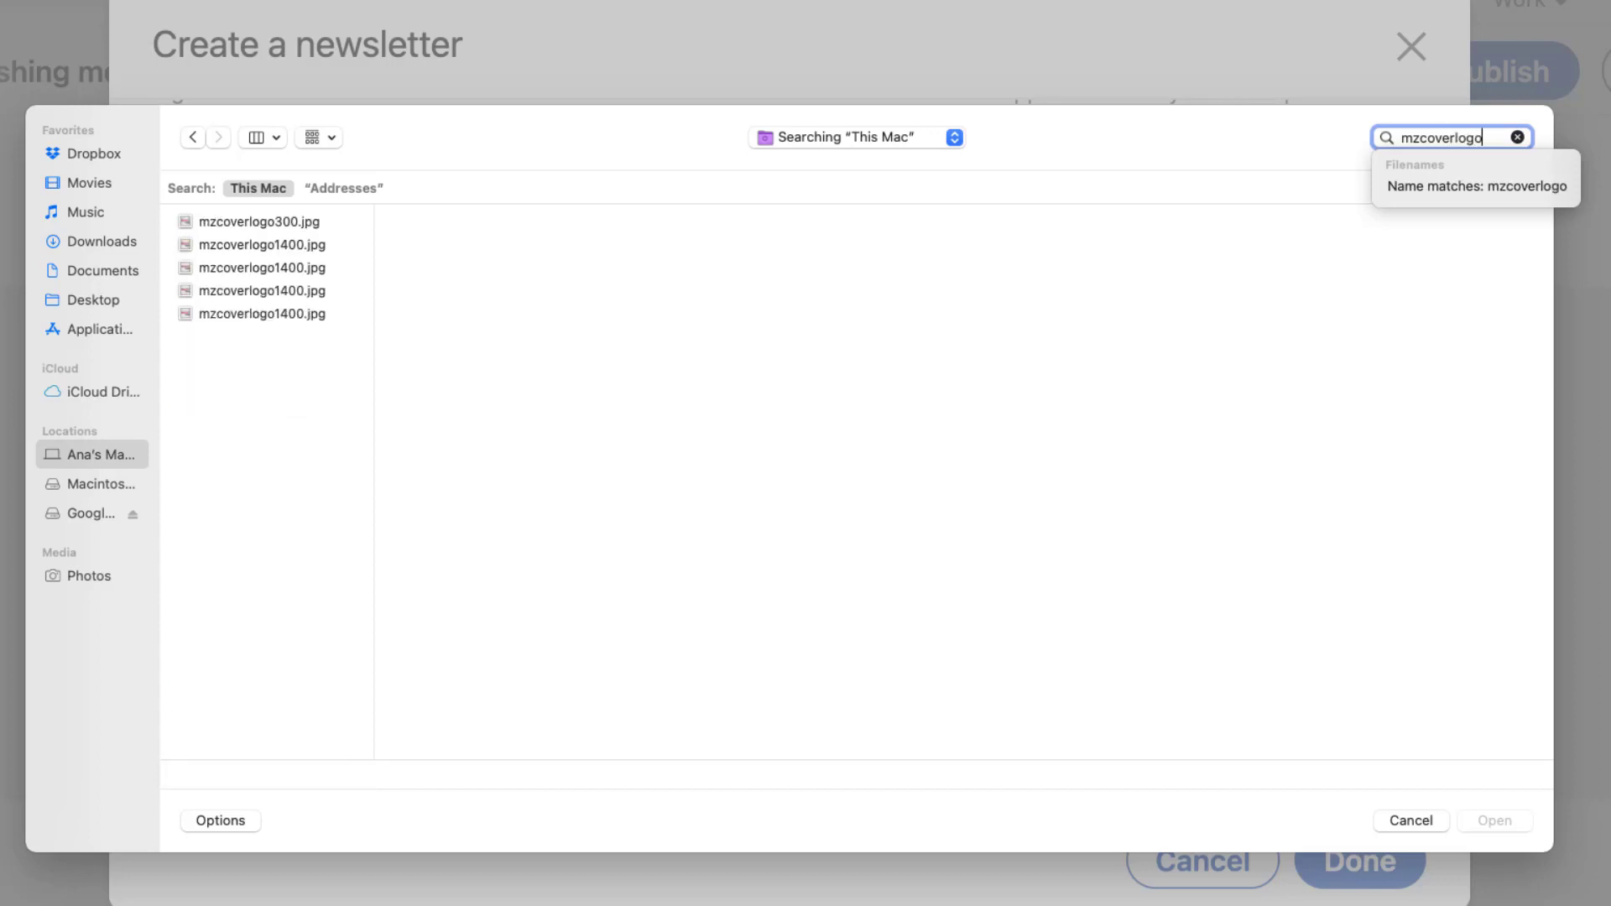
{"action": "left_click", "coordinate": [250, 225]}
{"action": "left_click", "coordinate": [1499, 827]}
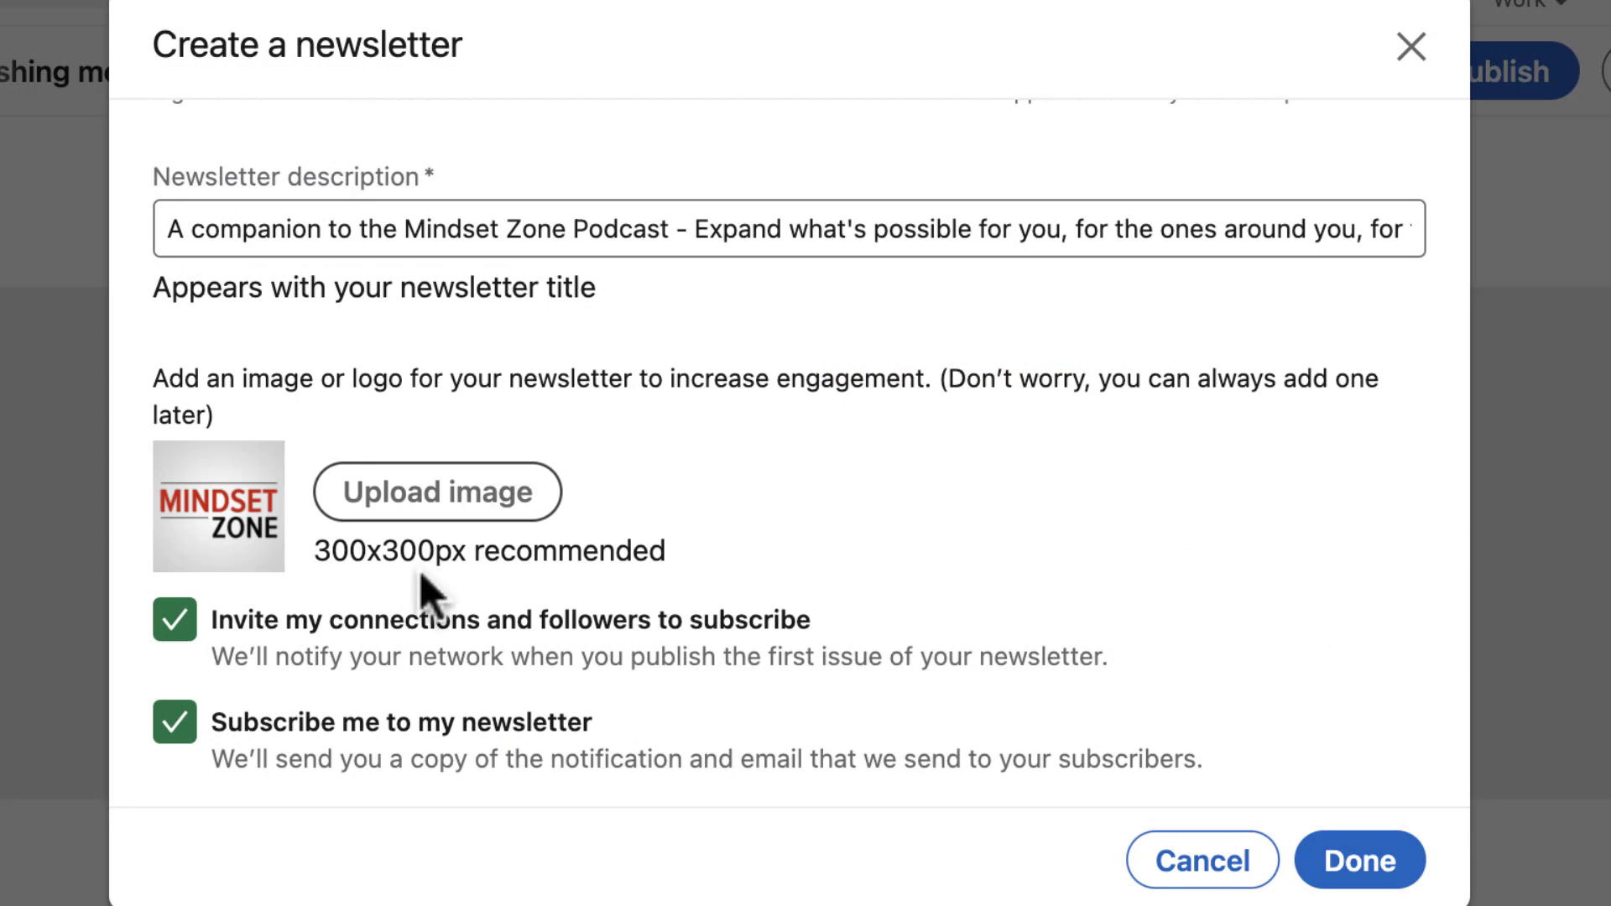
Step: Attempt to finish the newsletter, which raises a 'Newsletter description is required' error
{"action": "double_click", "coordinate": [172, 640]}
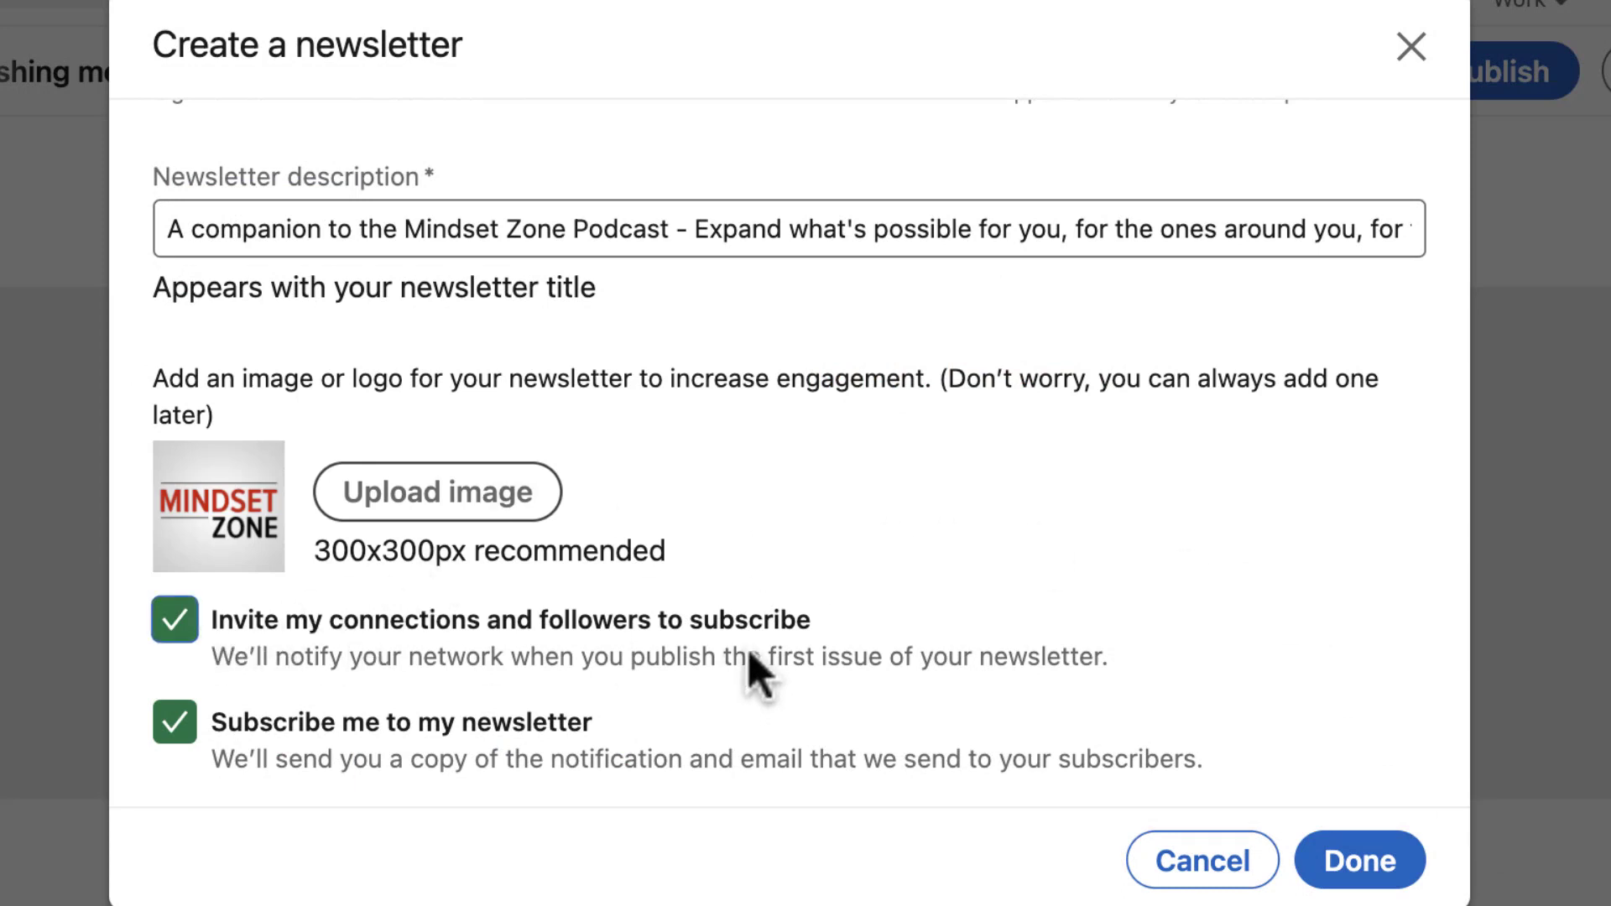
{"action": "key", "text": "Tab"}
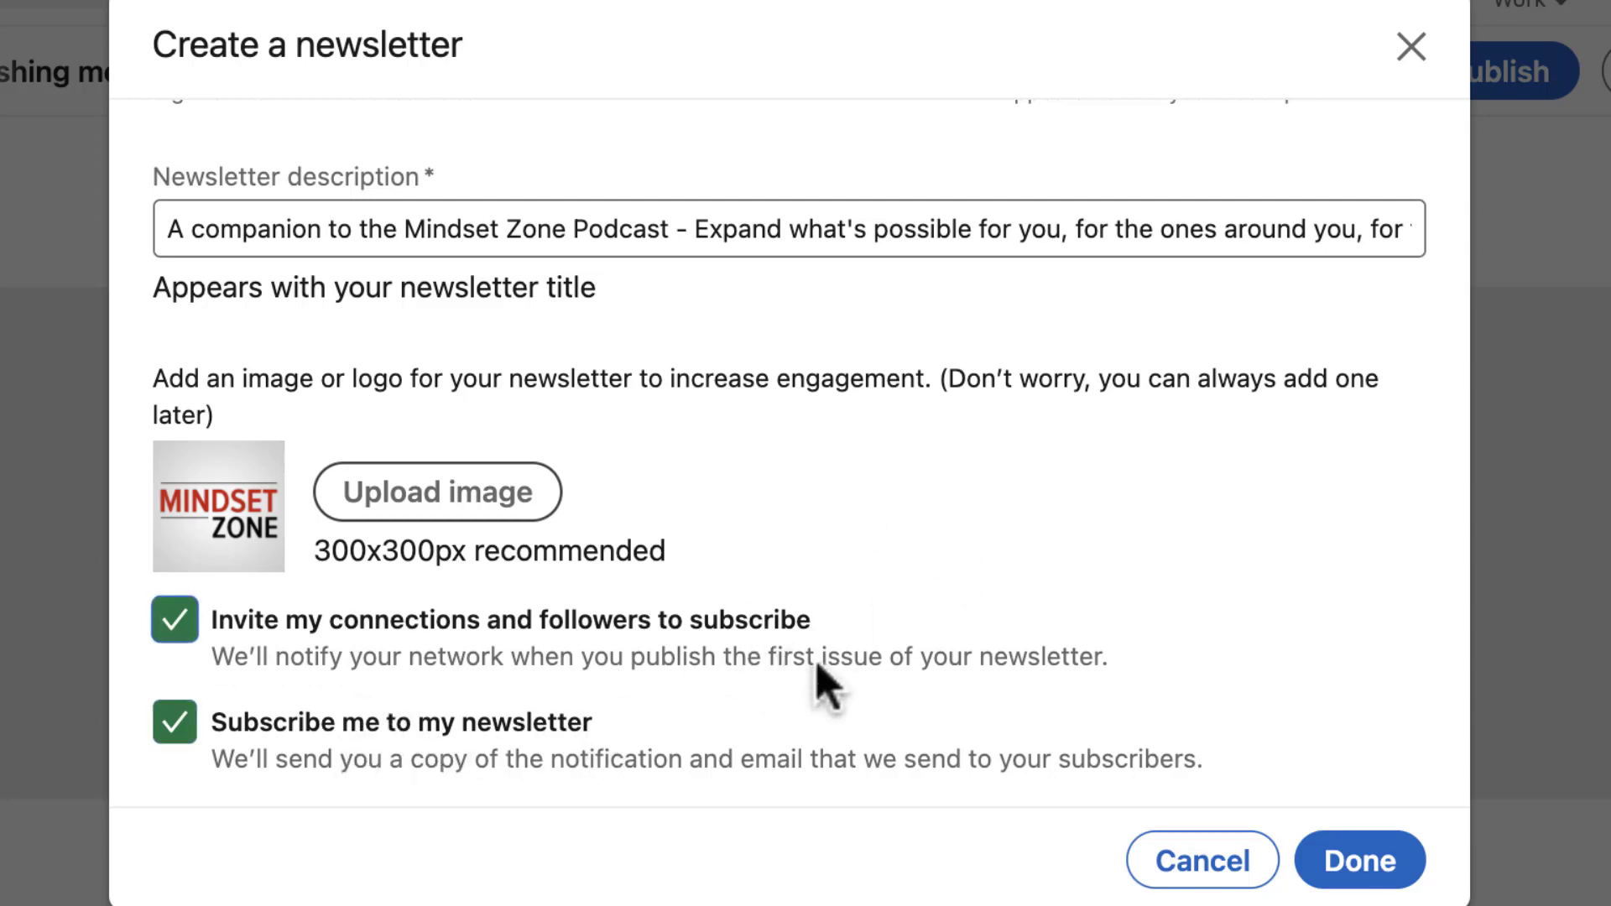
{"action": "left_click", "coordinate": [1391, 875]}
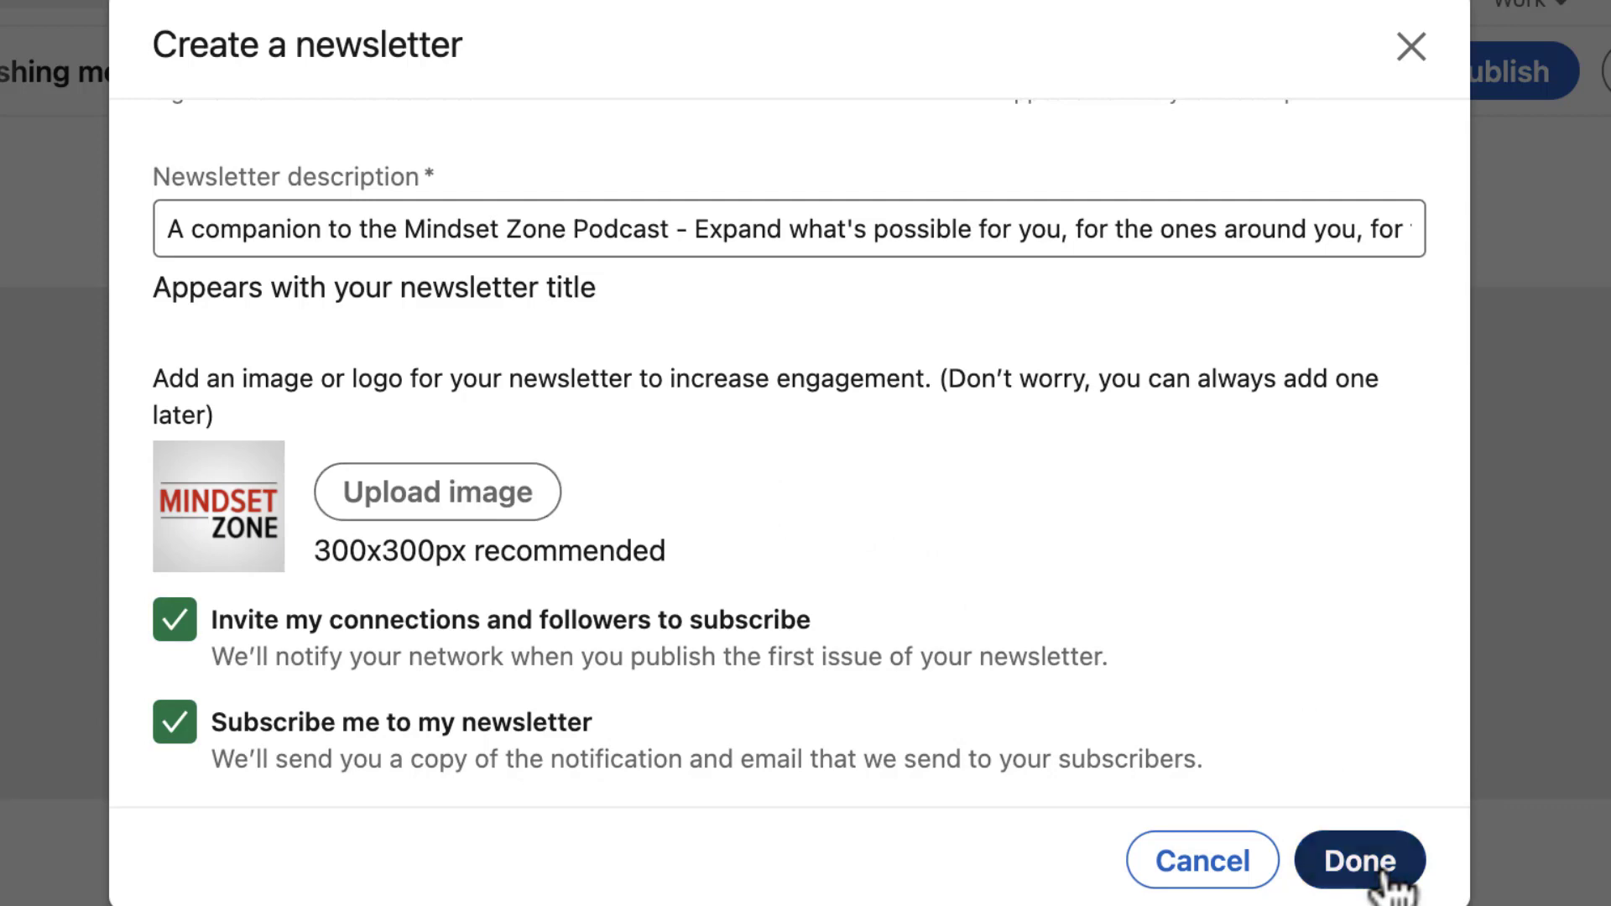
{"action": "left_click", "coordinate": [1391, 874]}
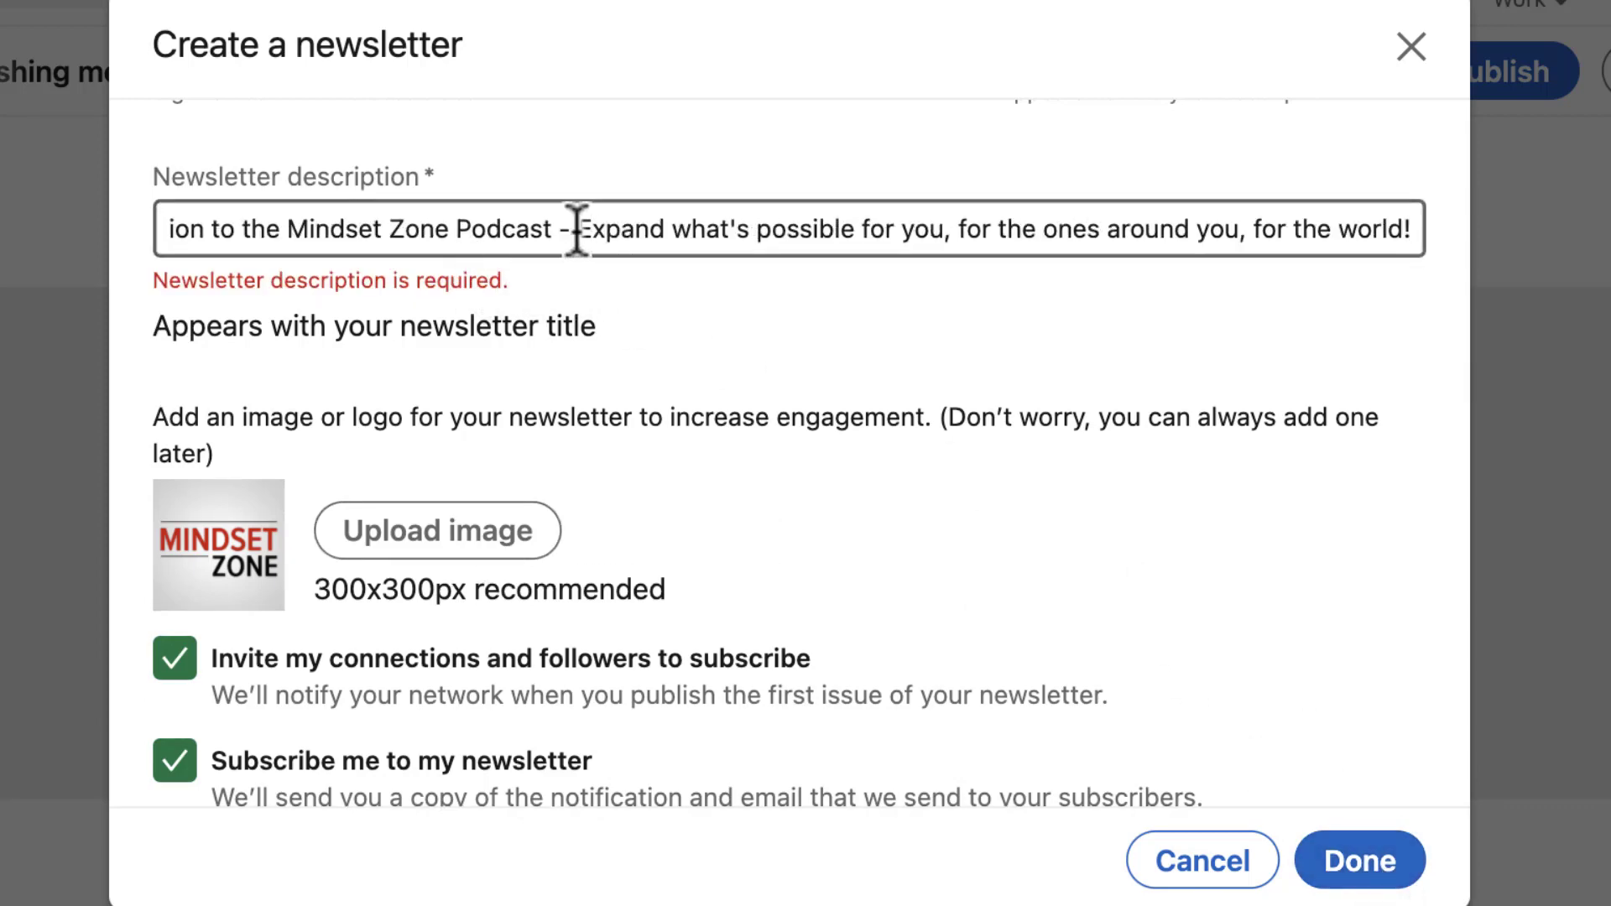
Step: Retype the description's closing characters 'd!' so it ends 'for the world!'
{"action": "left_click_drag", "start_coordinate": [168, 228], "coordinate": [79, 214]}
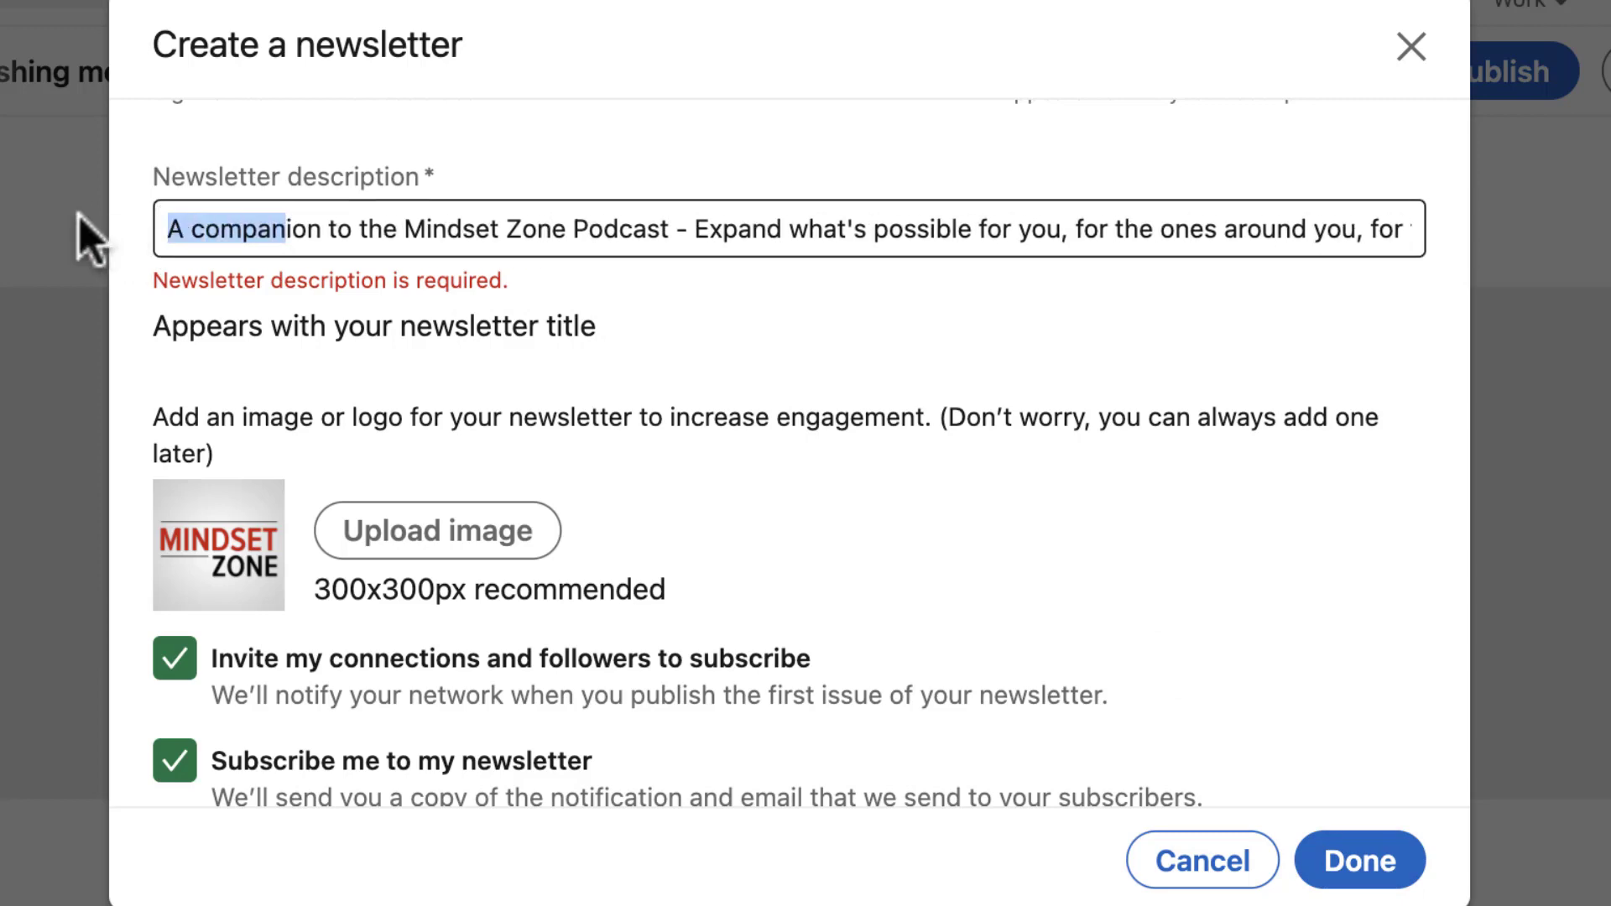
{"action": "left_click", "coordinate": [190, 228]}
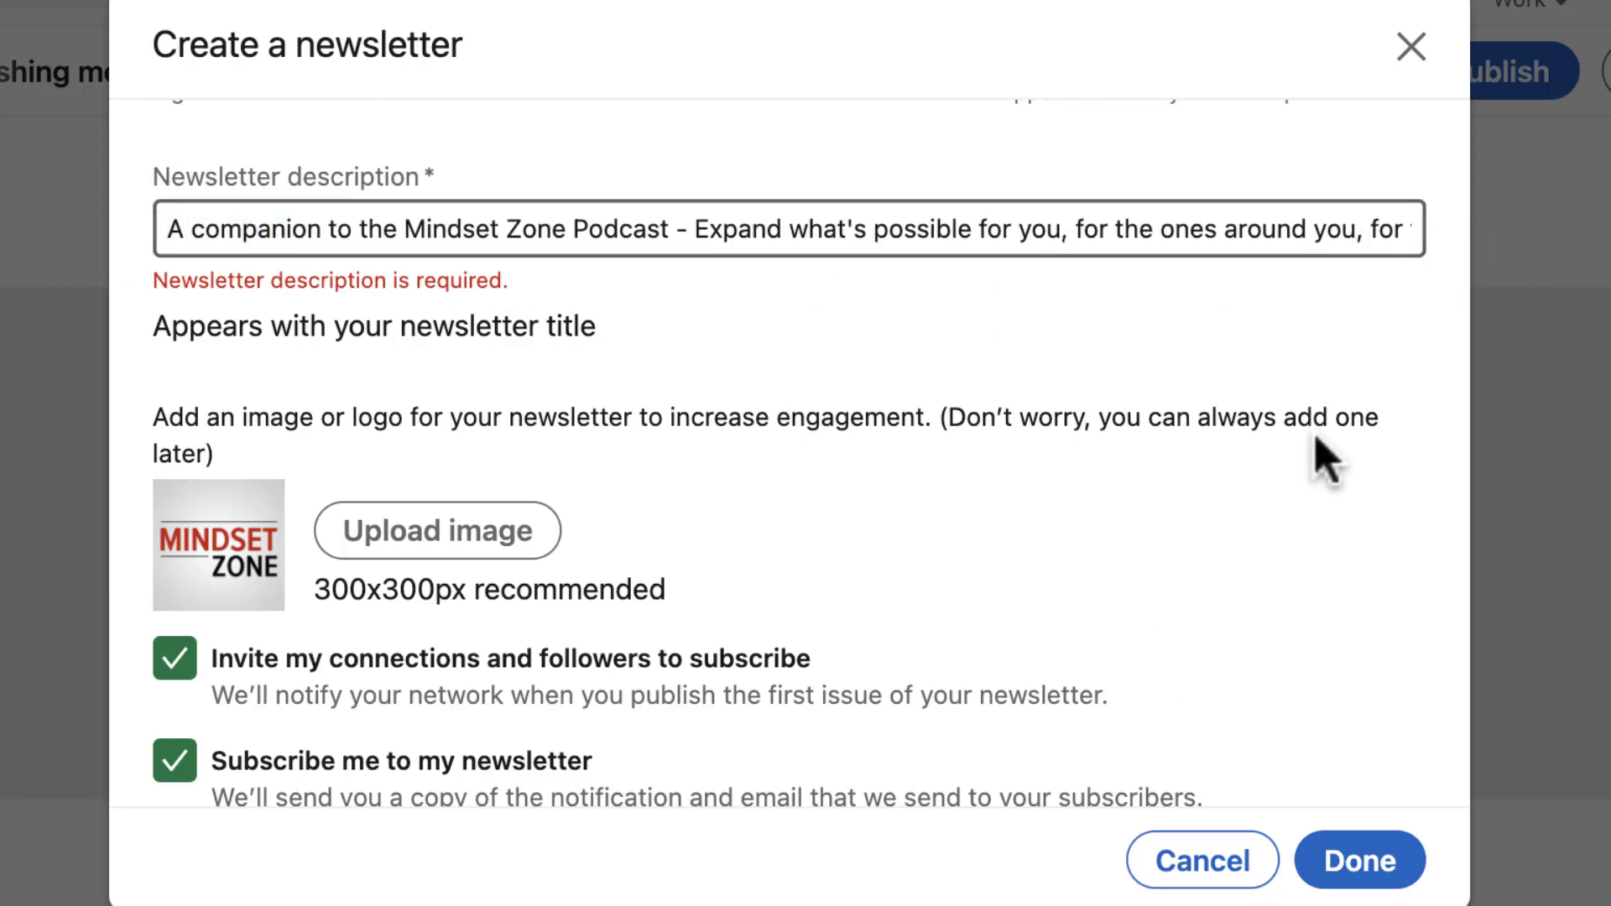
{"action": "left_click", "coordinate": [1363, 872]}
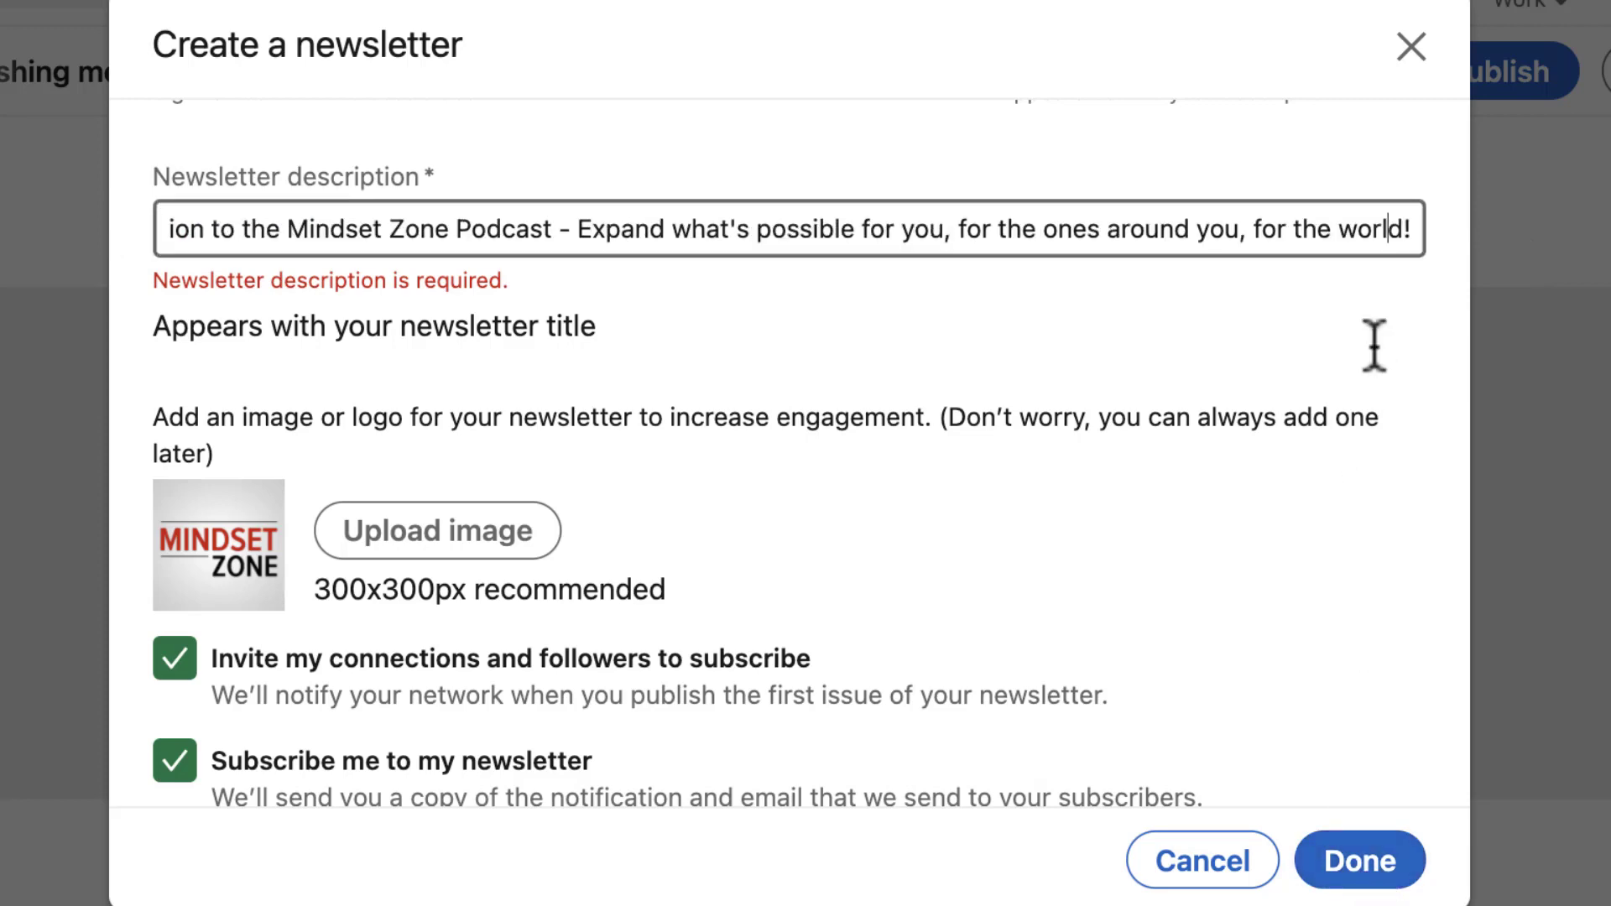
{"action": "left_click_drag", "start_coordinate": [1392, 227], "coordinate": [1415, 235]}
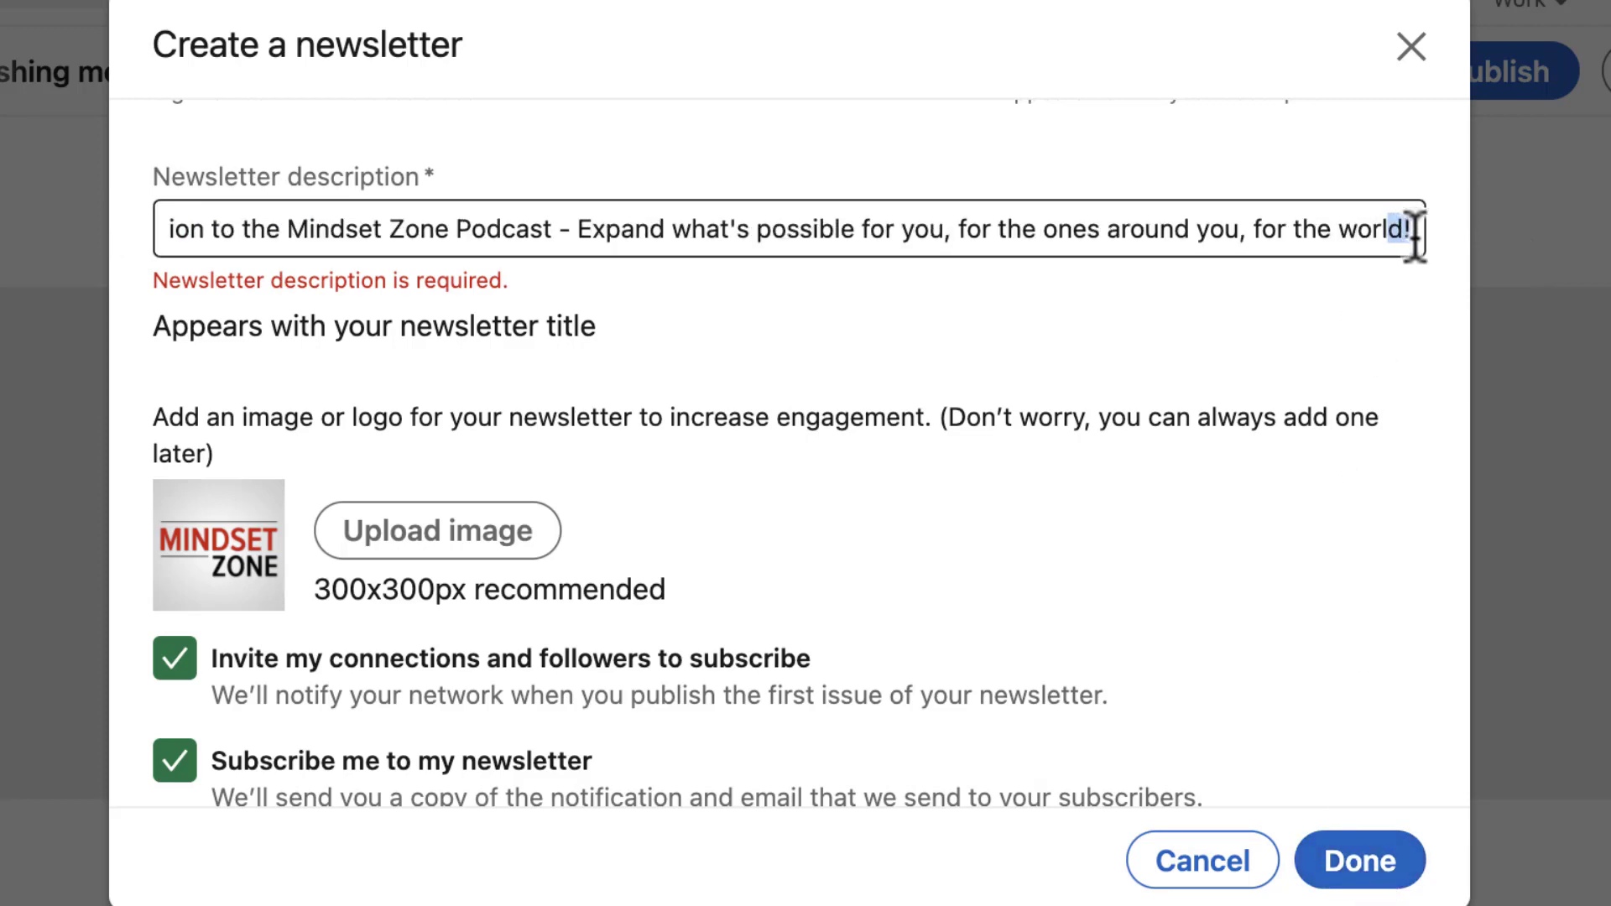
{"action": "type", "text": "d!"}
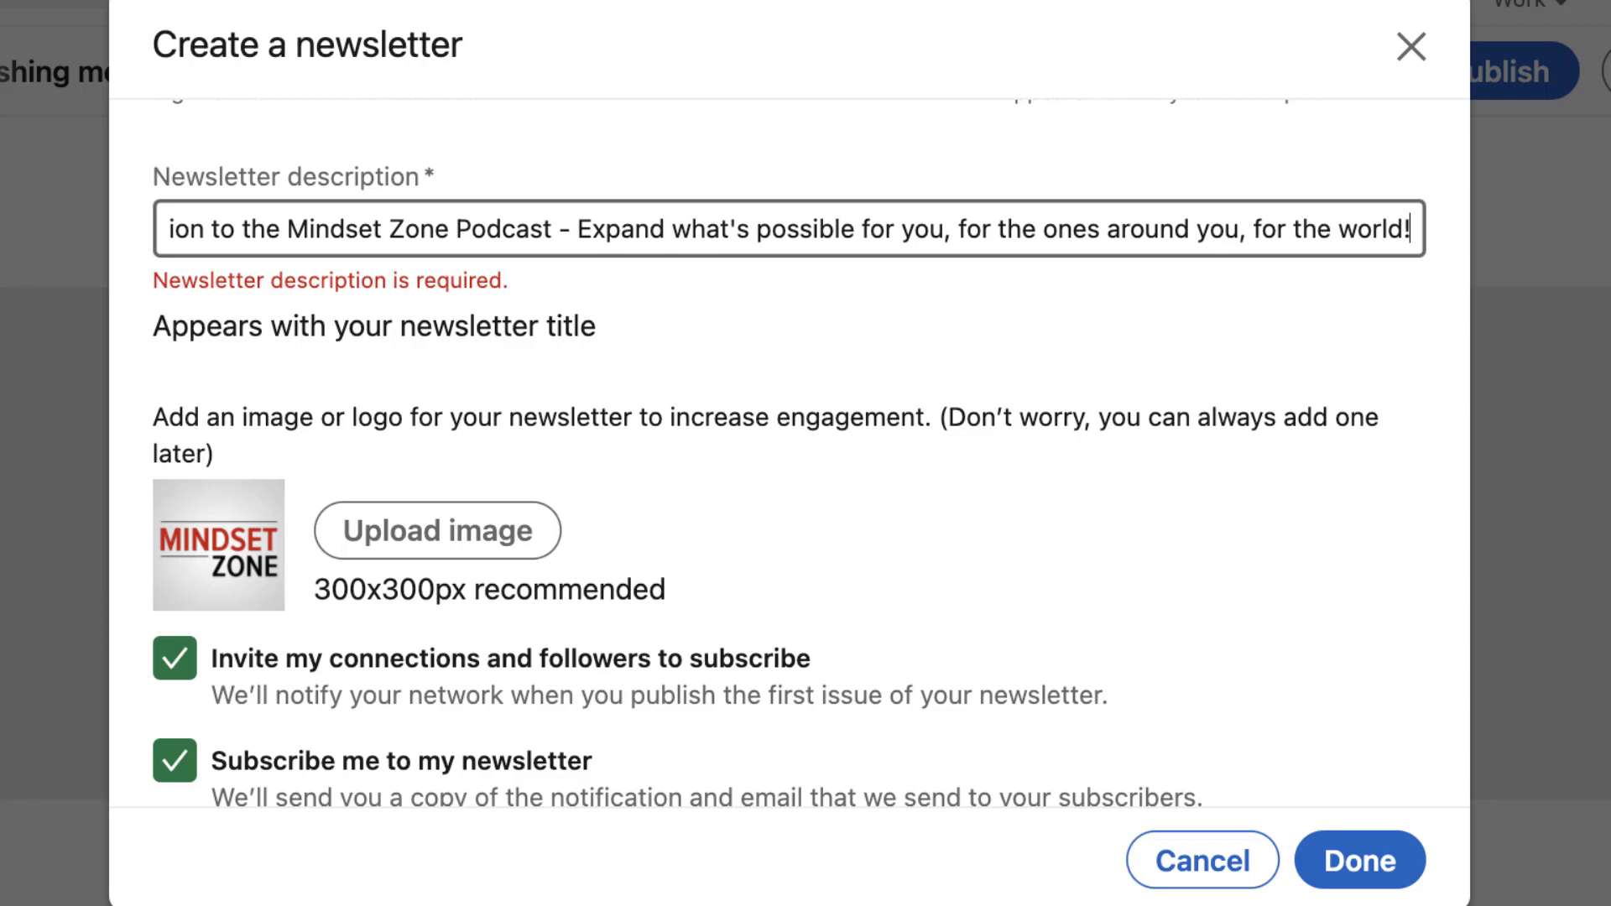
{"action": "key", "text": "Home"}
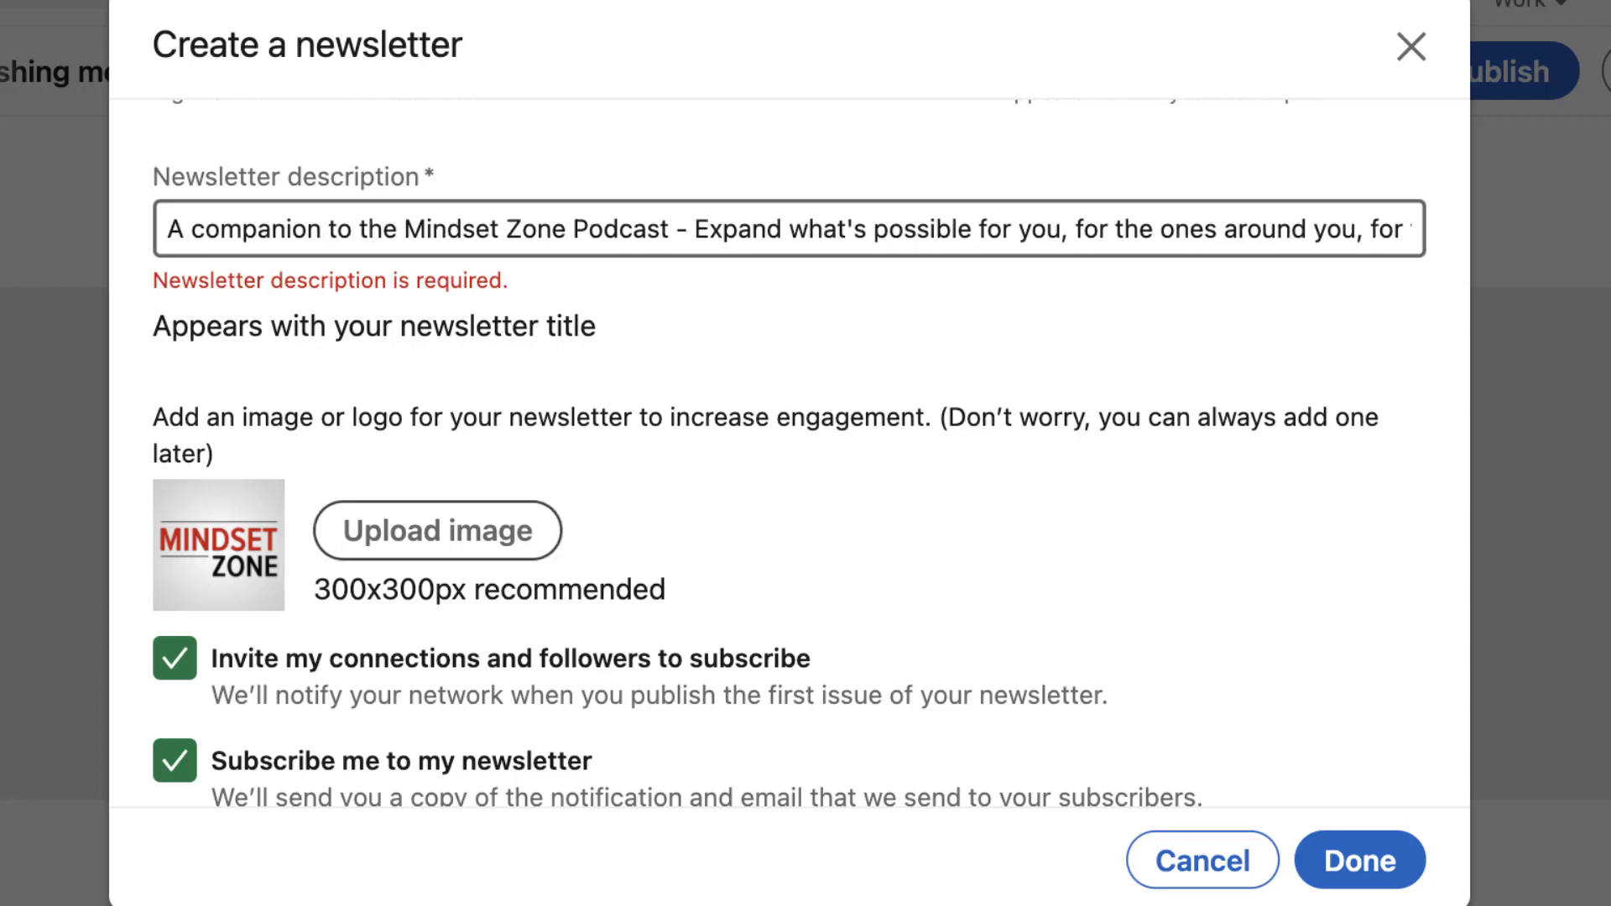
Step: Create the Mindset Zone Newsletter on the draft and reopen its details for editing
{"action": "left_click", "coordinate": [1347, 861]}
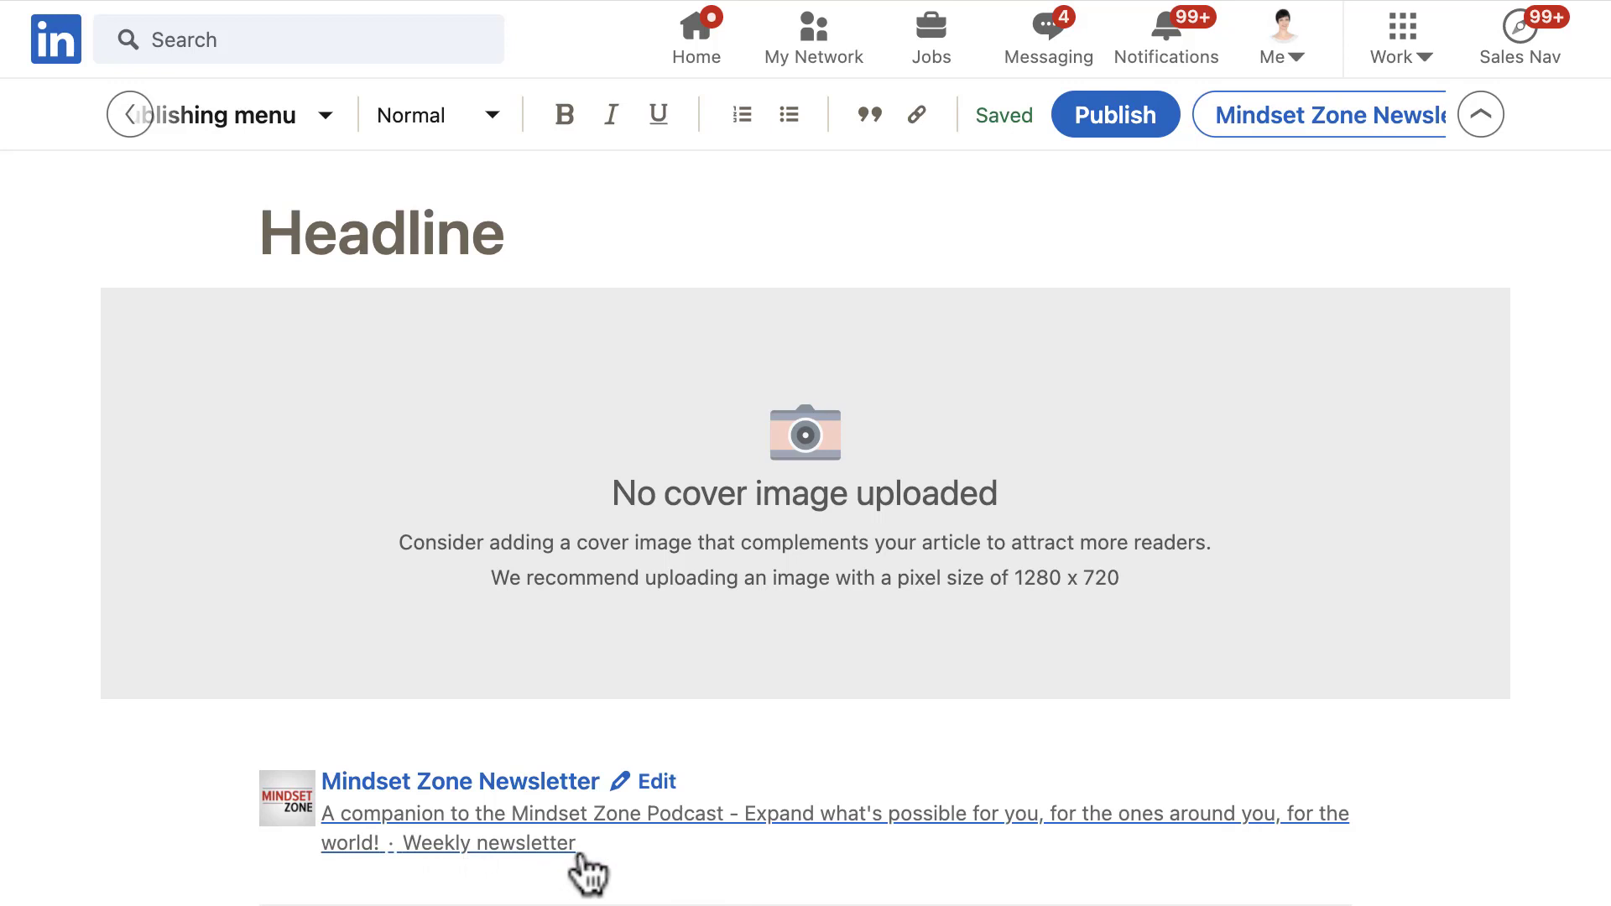
{"action": "left_click", "coordinate": [655, 785]}
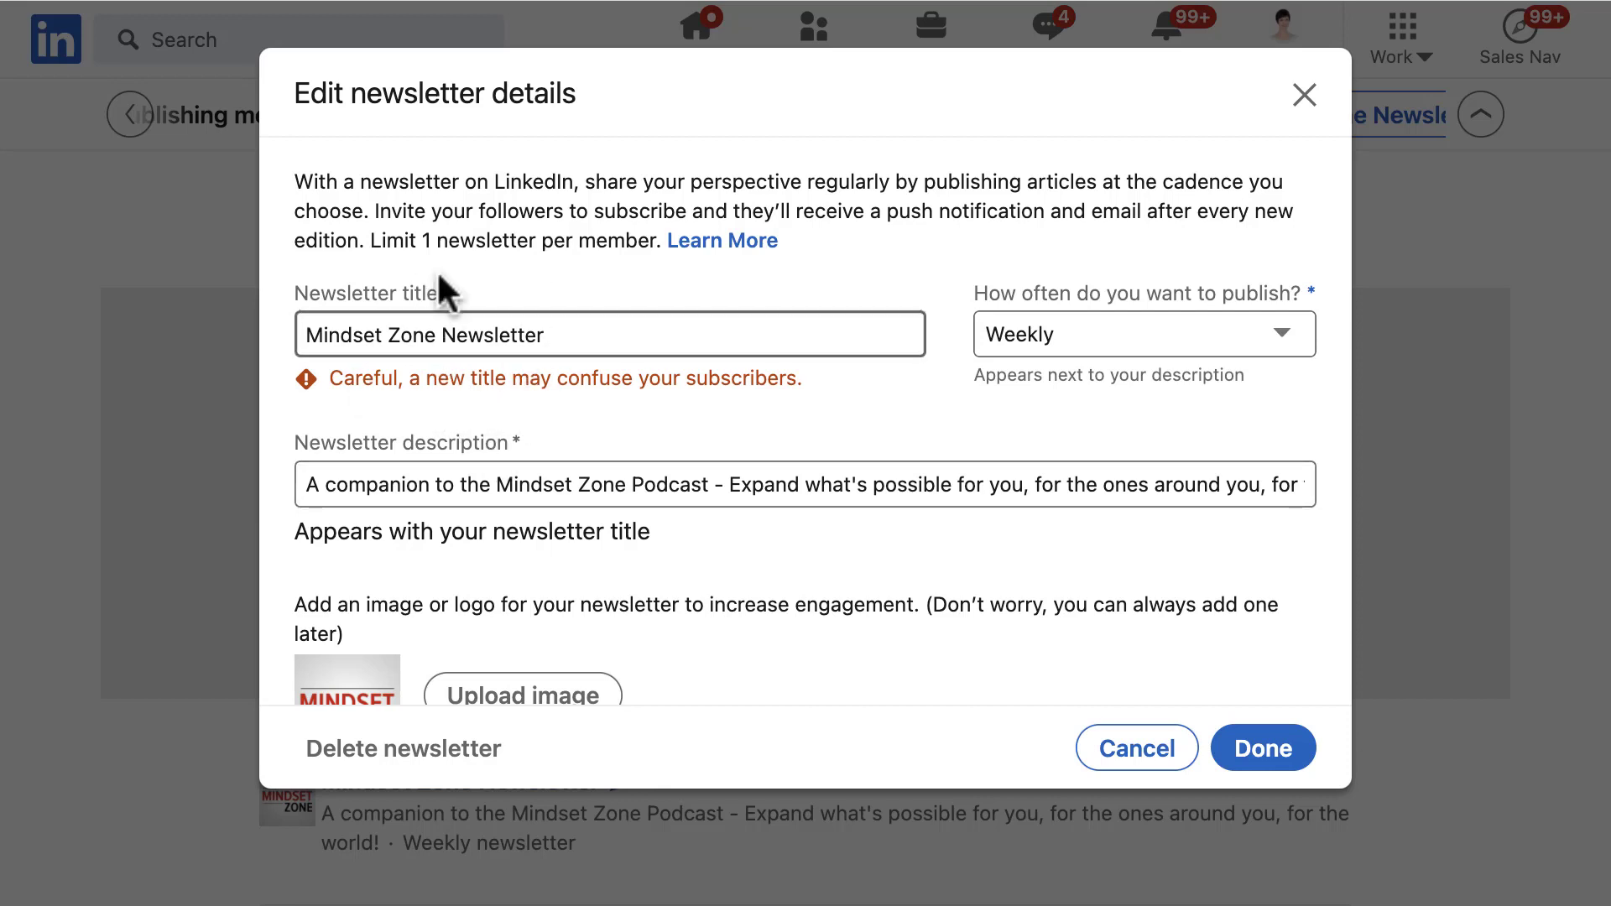
Step: Delete the description text after 'Expand what's possible!' and save the change
{"action": "scroll", "coordinate": [718, 423], "scroll_direction": "down", "scroll_amount": 1}
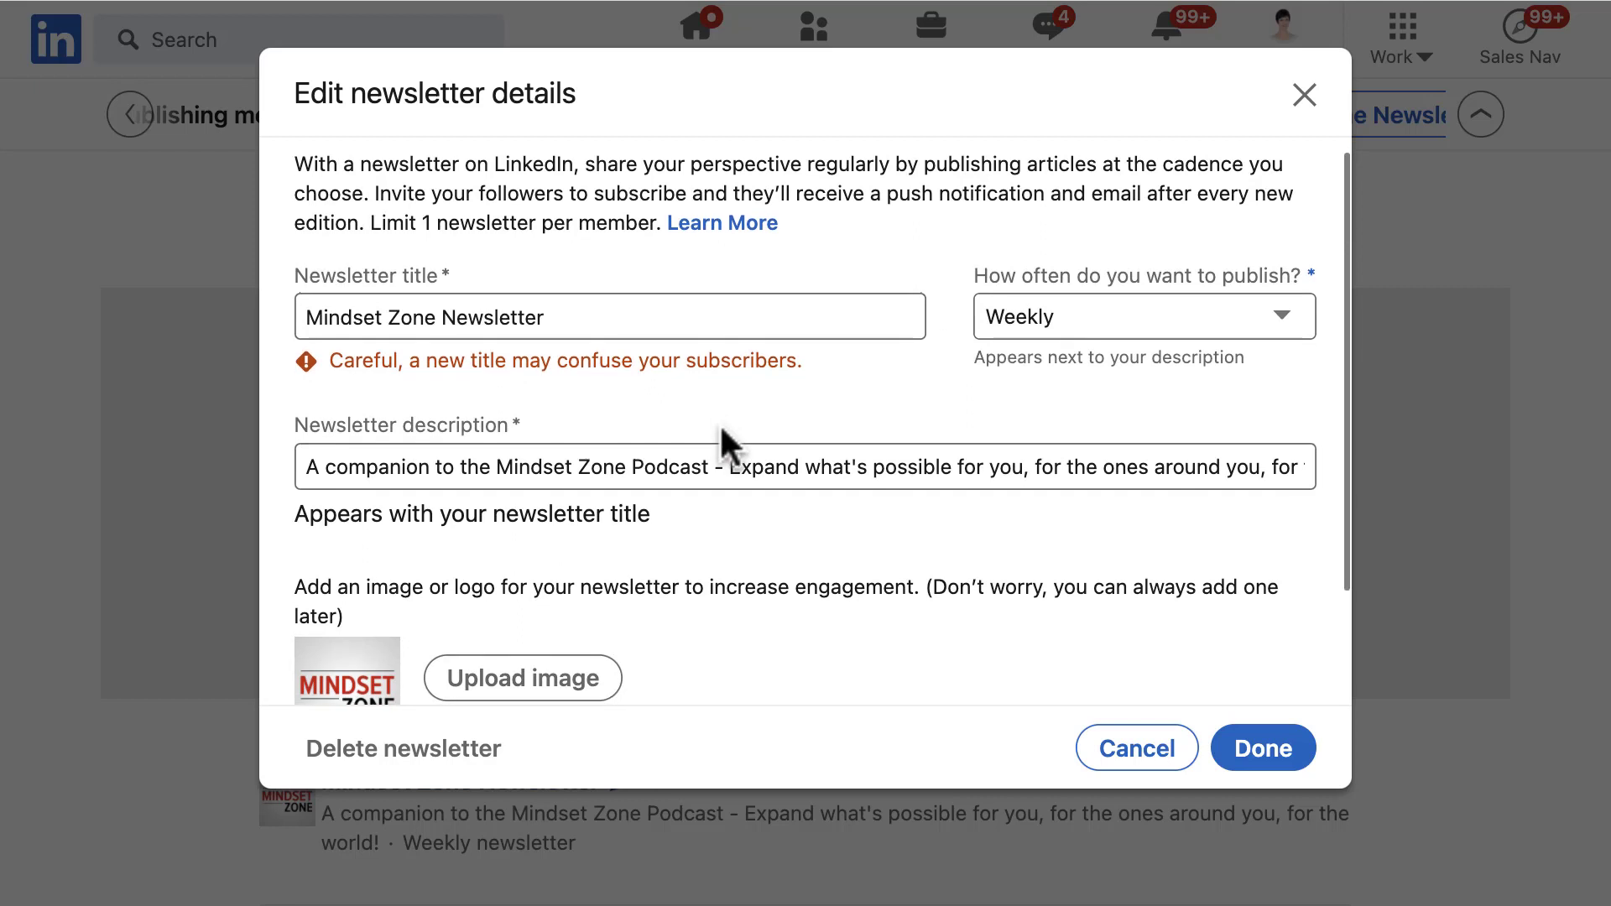
{"action": "left_click", "coordinate": [710, 474]}
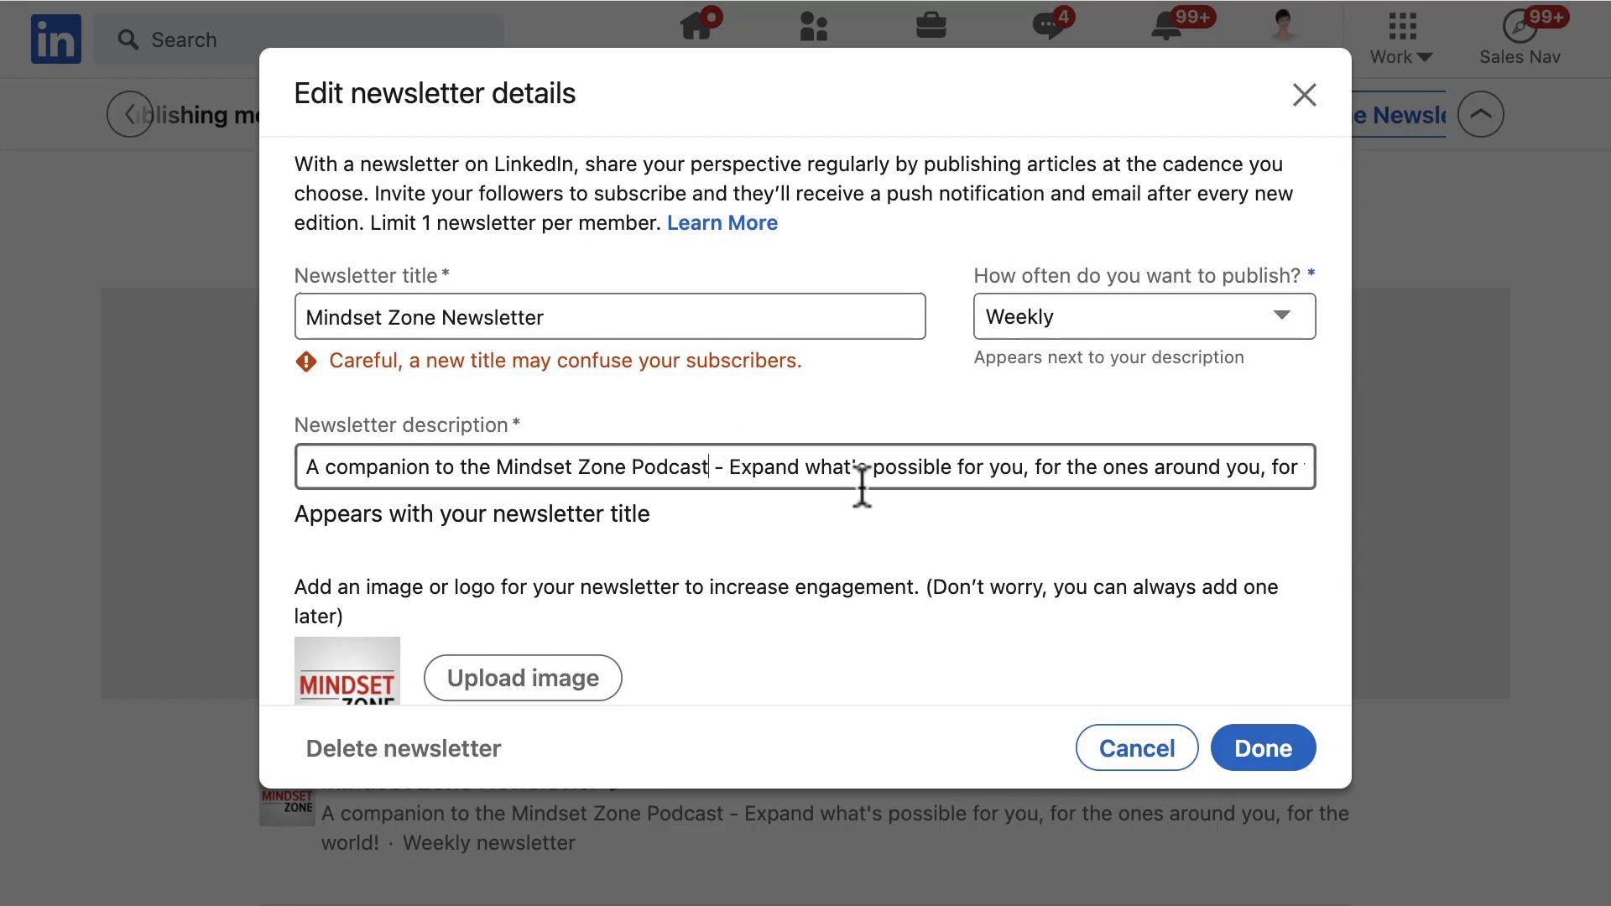
{"action": "left_click_drag", "start_coordinate": [950, 468], "coordinate": [1306, 478]}
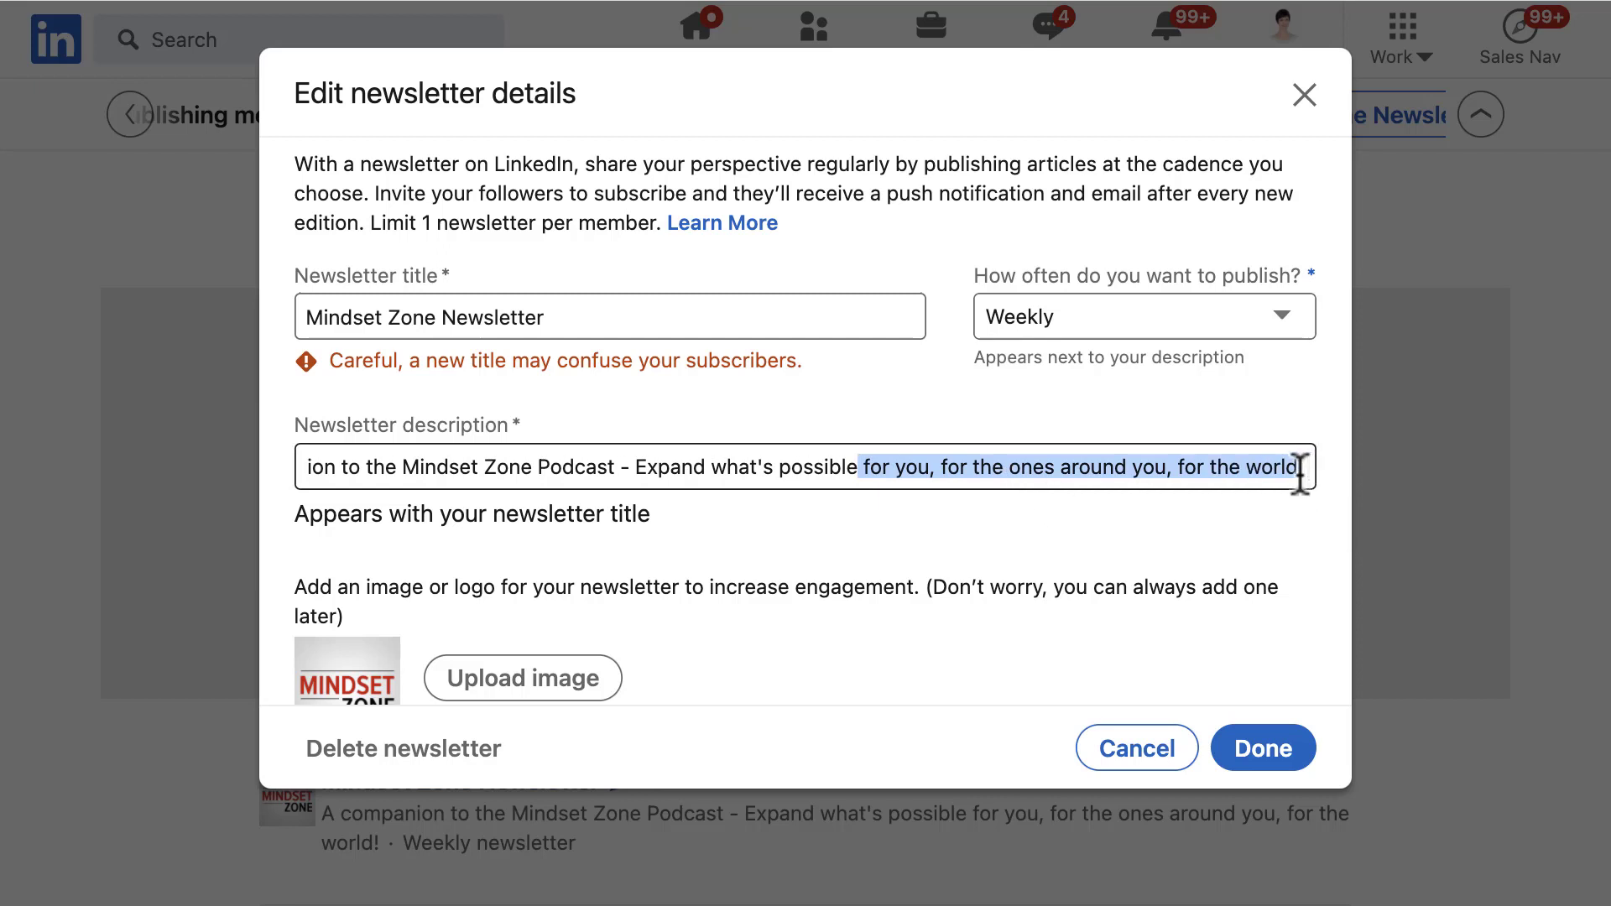
{"action": "key", "text": "BackSpace"}
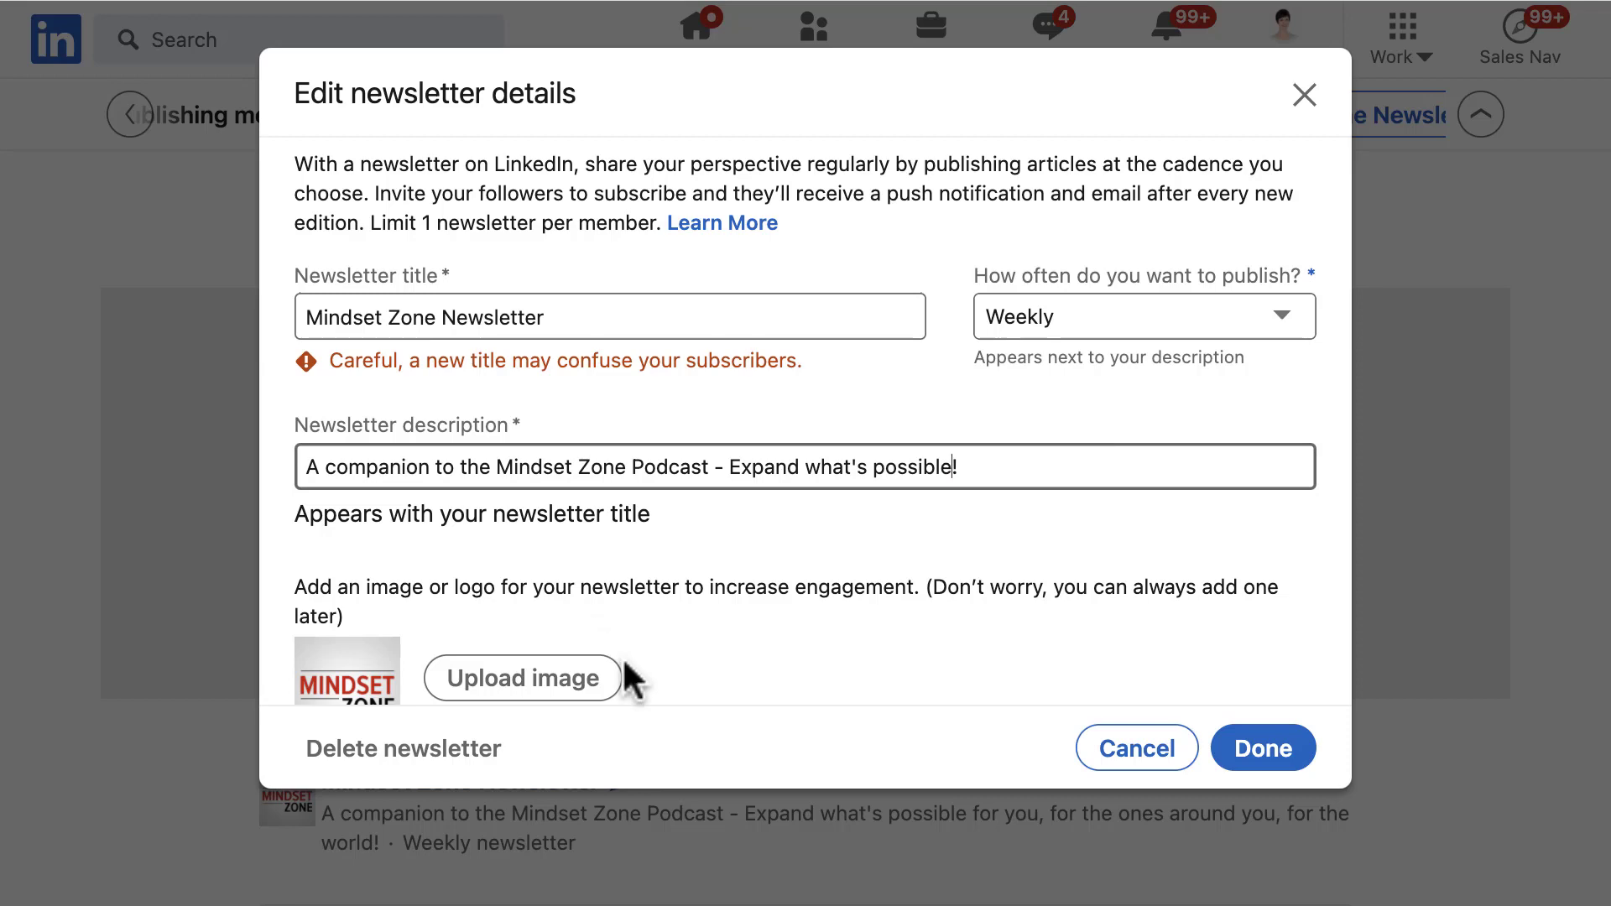
{"action": "left_click", "coordinate": [1269, 752]}
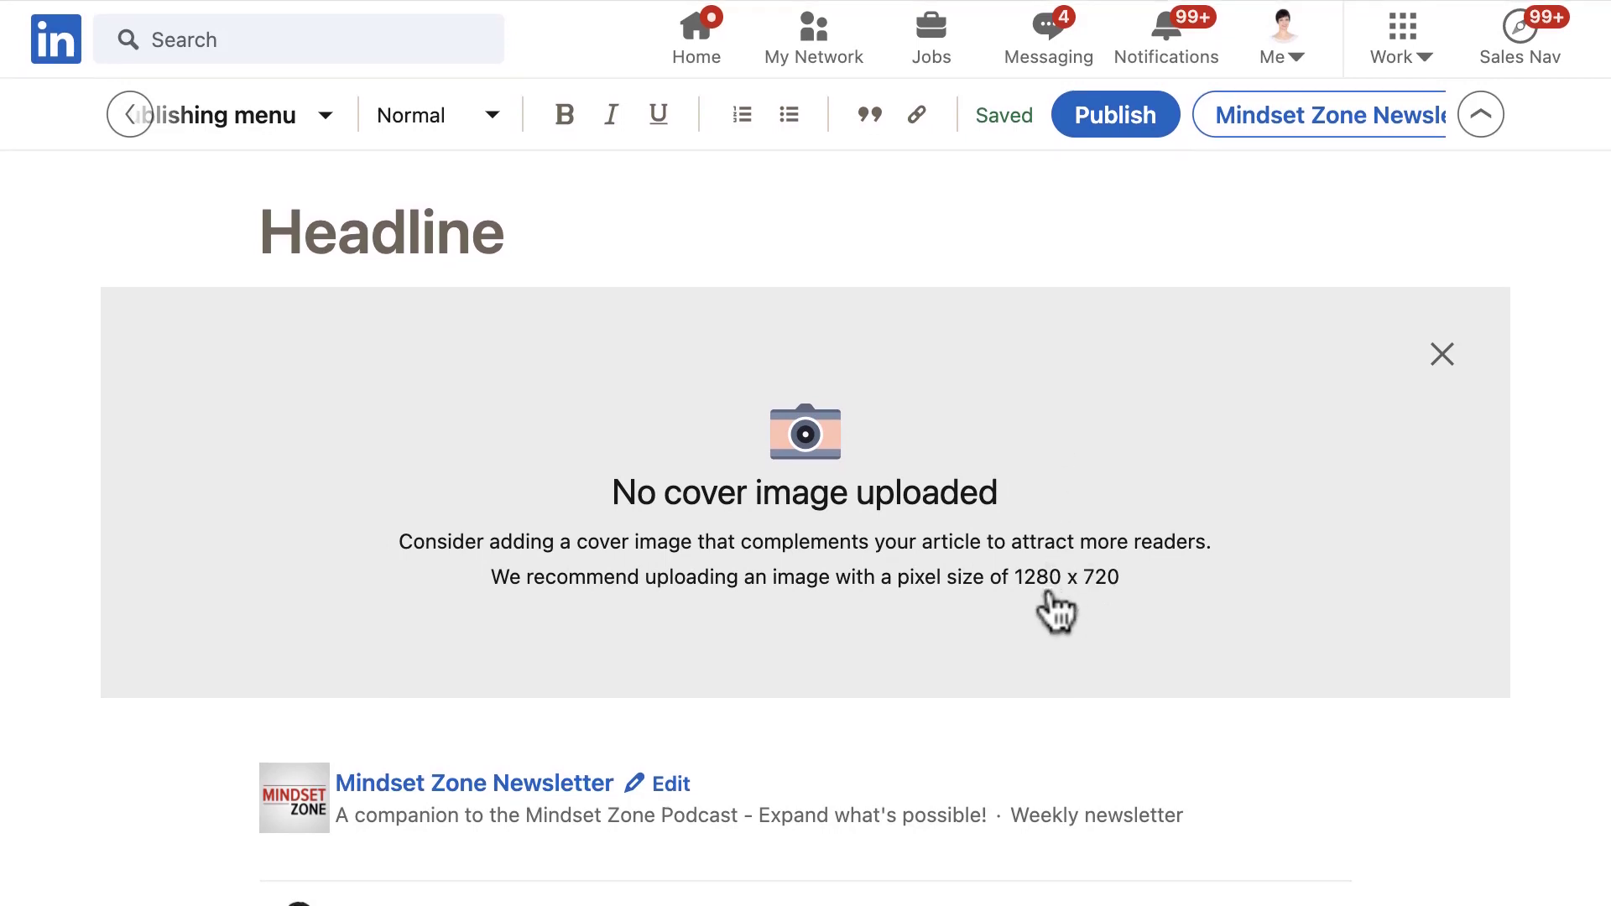
{"action": "scroll", "coordinate": [1055, 611], "scroll_direction": "down", "scroll_amount": 3}
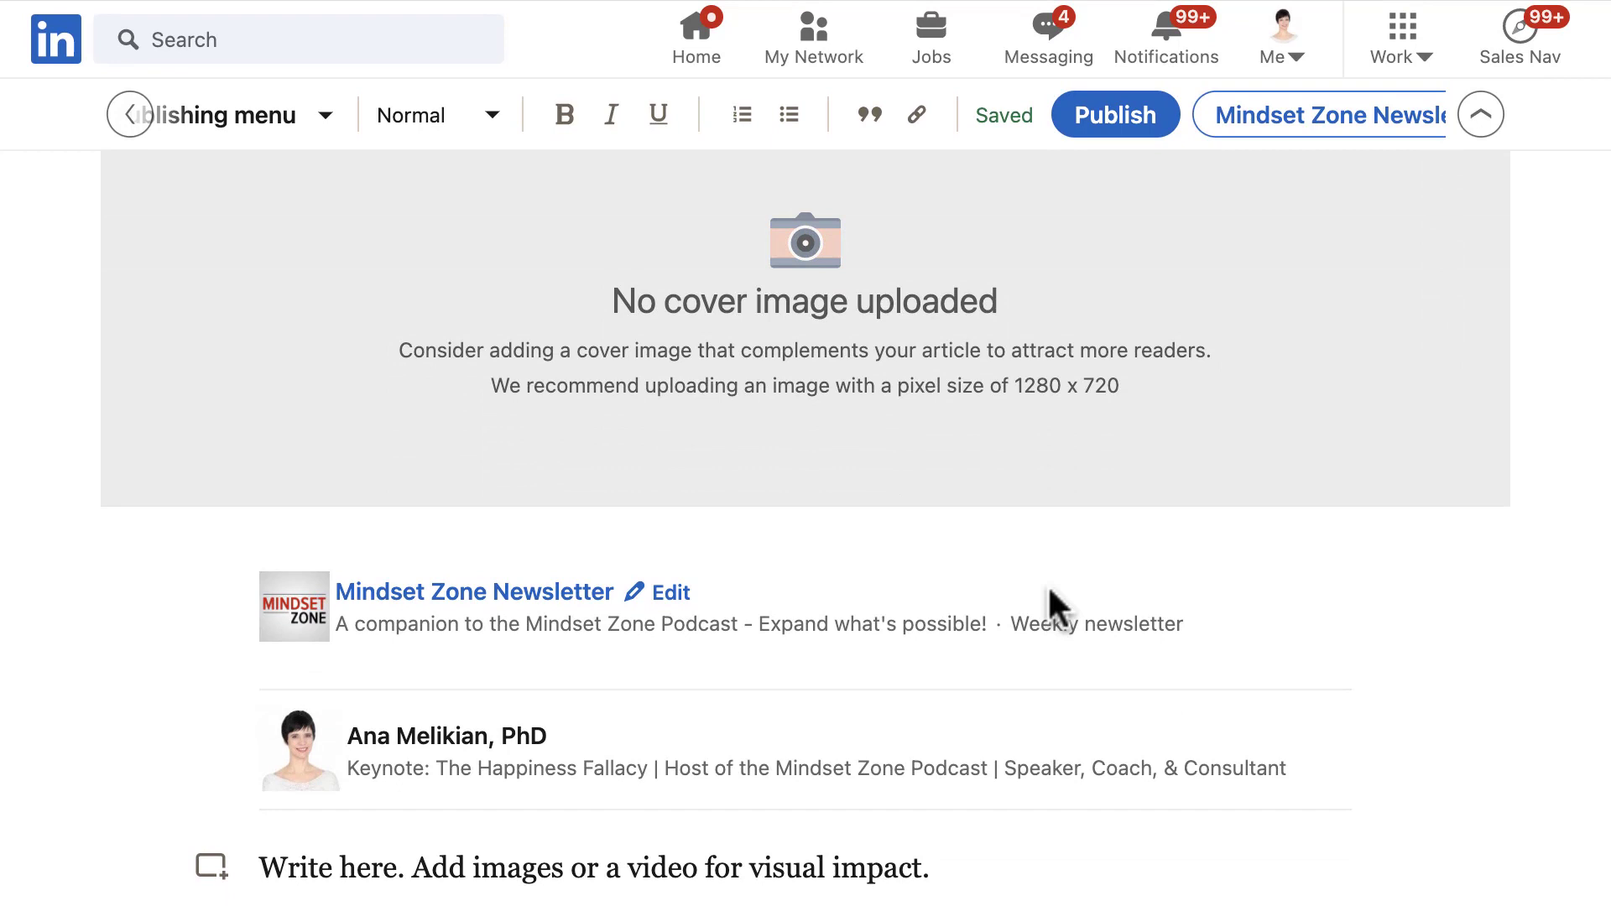
{"action": "scroll", "coordinate": [1064, 570], "scroll_direction": "up", "scroll_amount": 3}
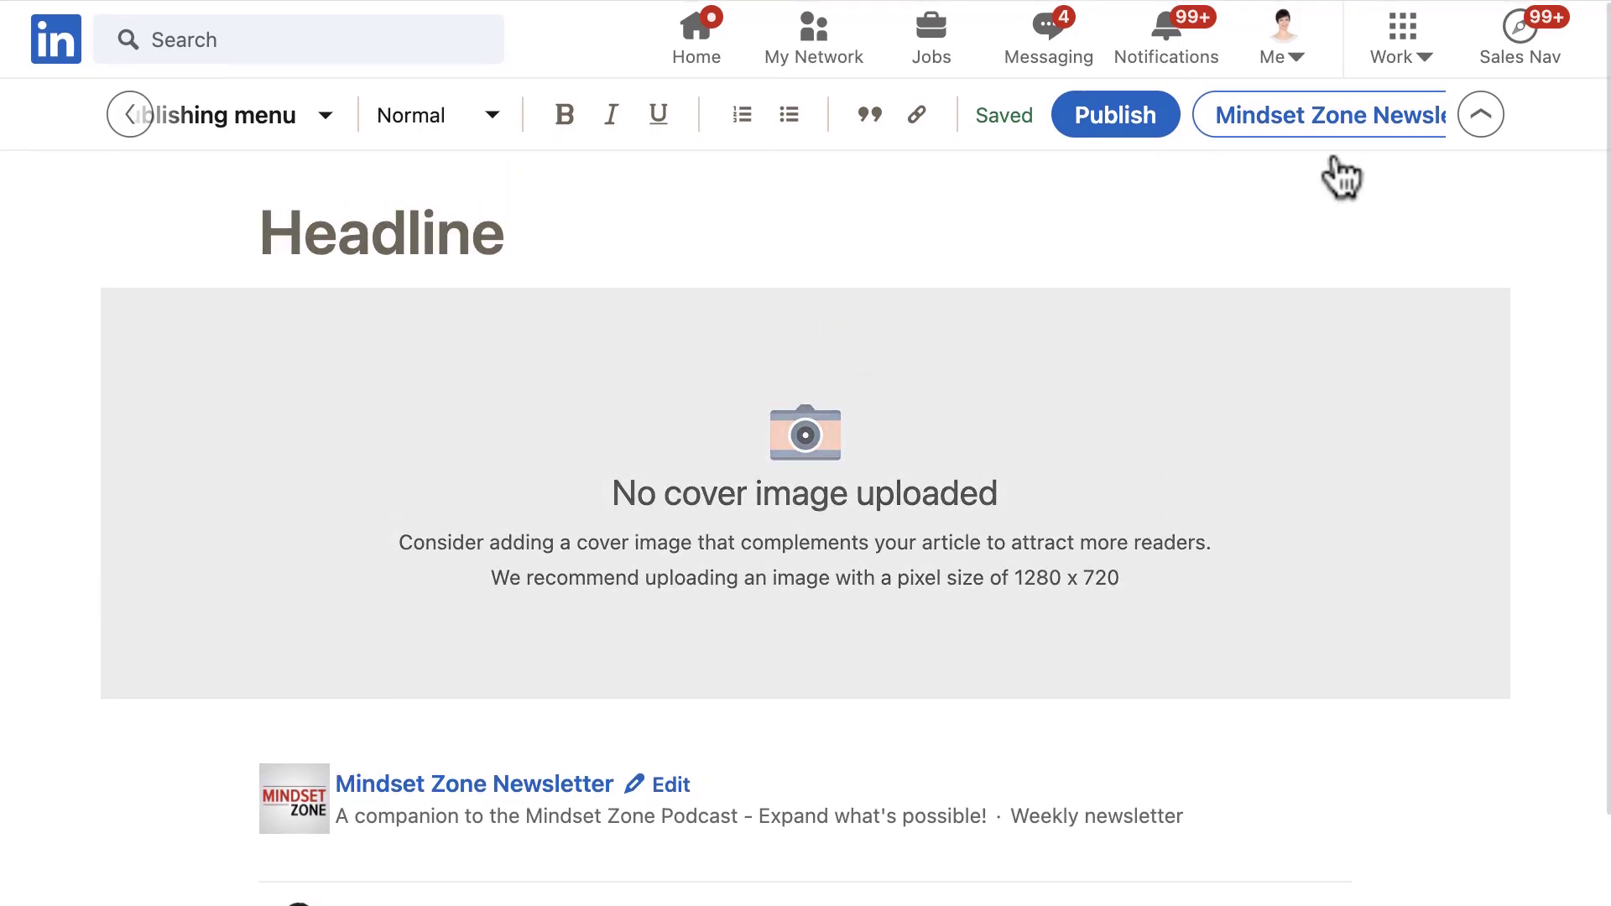